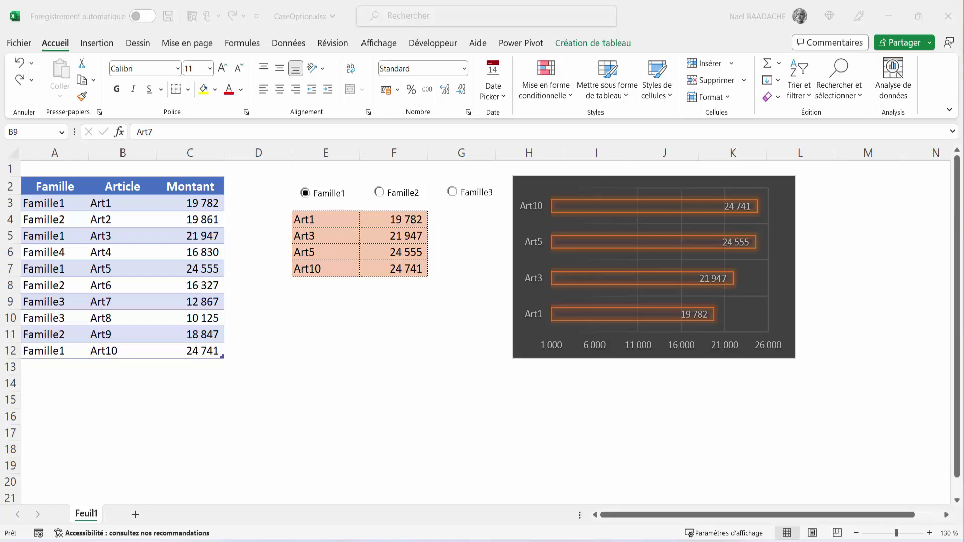
# Step: Toggle the option buttons between Famille2 and Famille1 to check the result table and chart
pyautogui.click(398, 333)
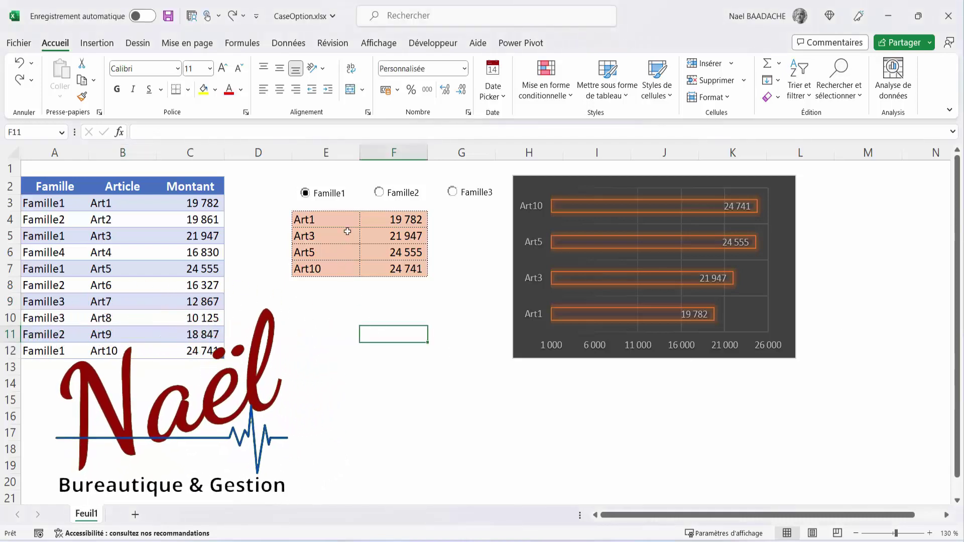
pyautogui.click(379, 192)
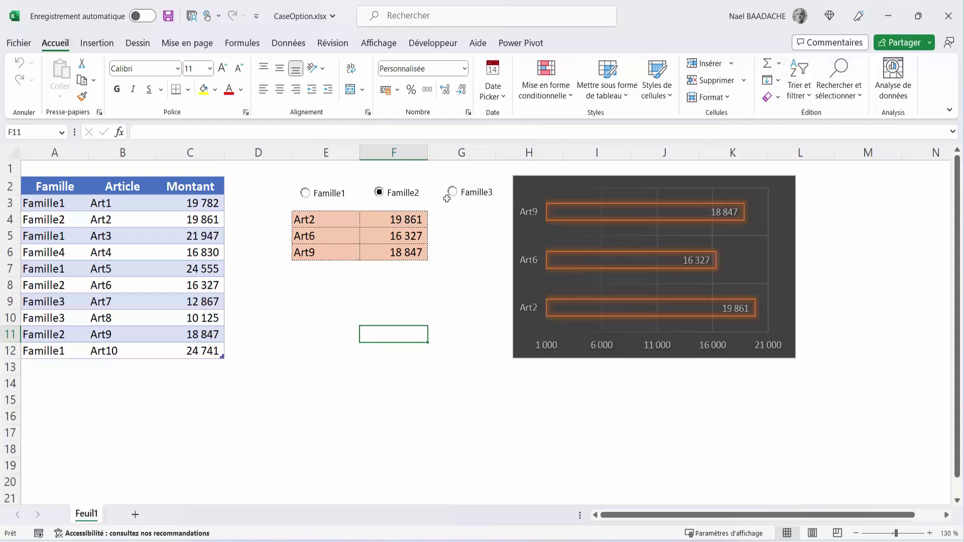
pyautogui.click(306, 193)
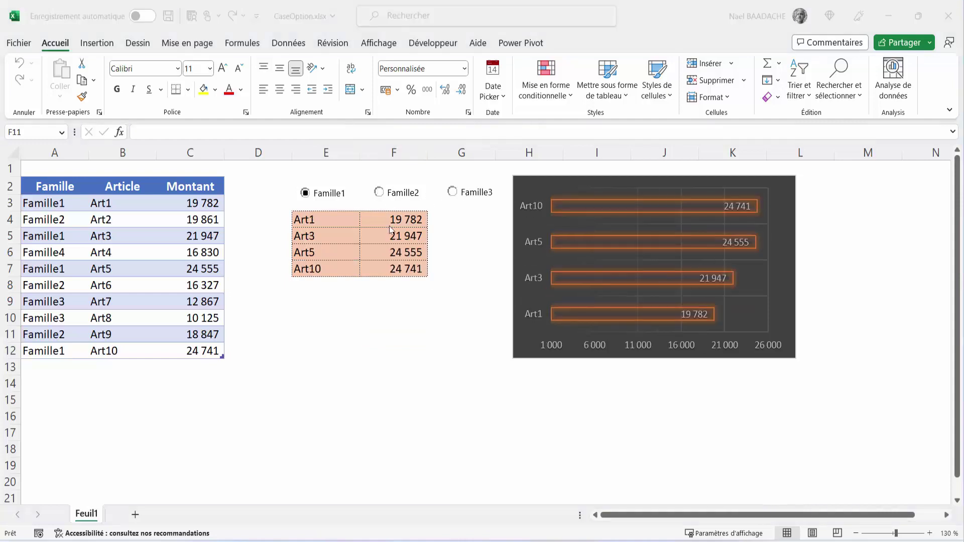
pyautogui.click(380, 193)
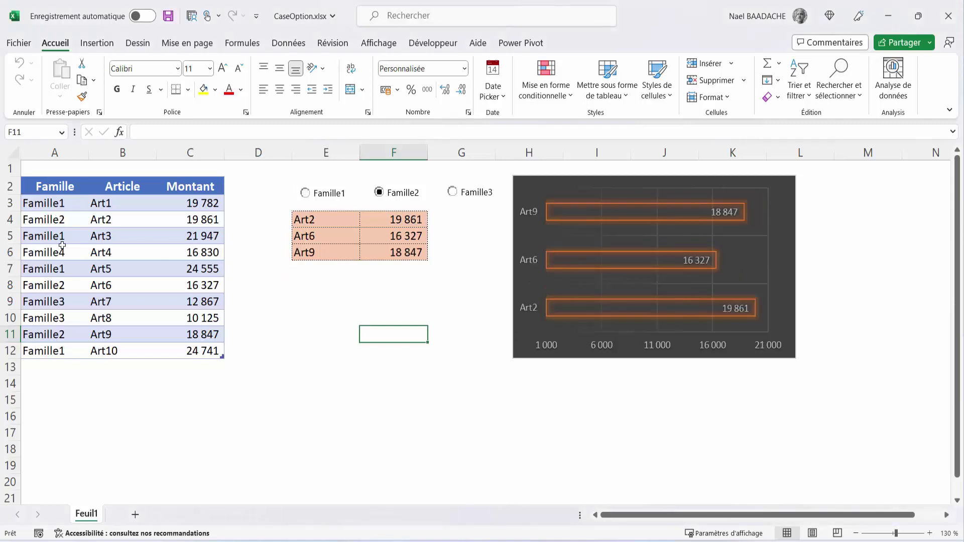
pyautogui.click(305, 194)
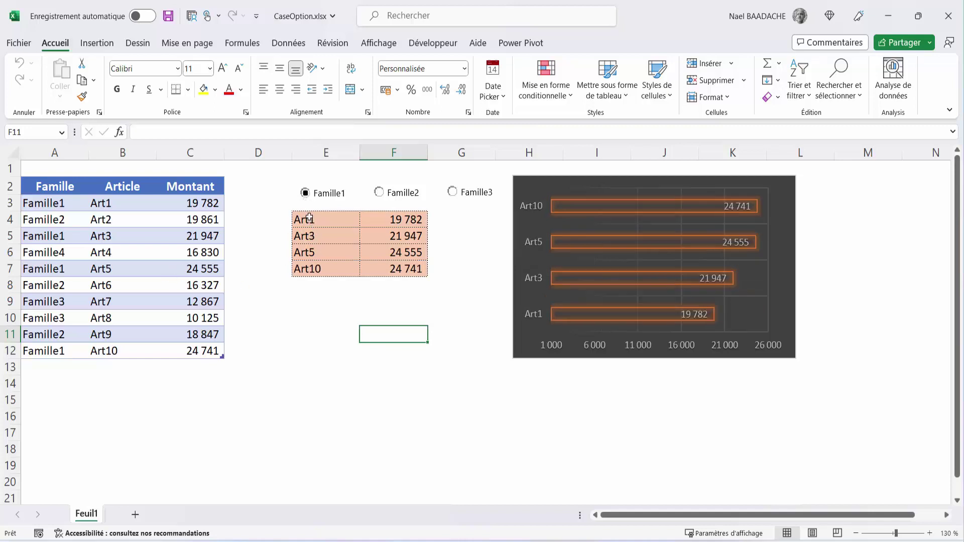
# Step: Fill rows 13–14 down from row 12, copying Famille1, then recheck the Famille2 results
pyautogui.click(54, 356)
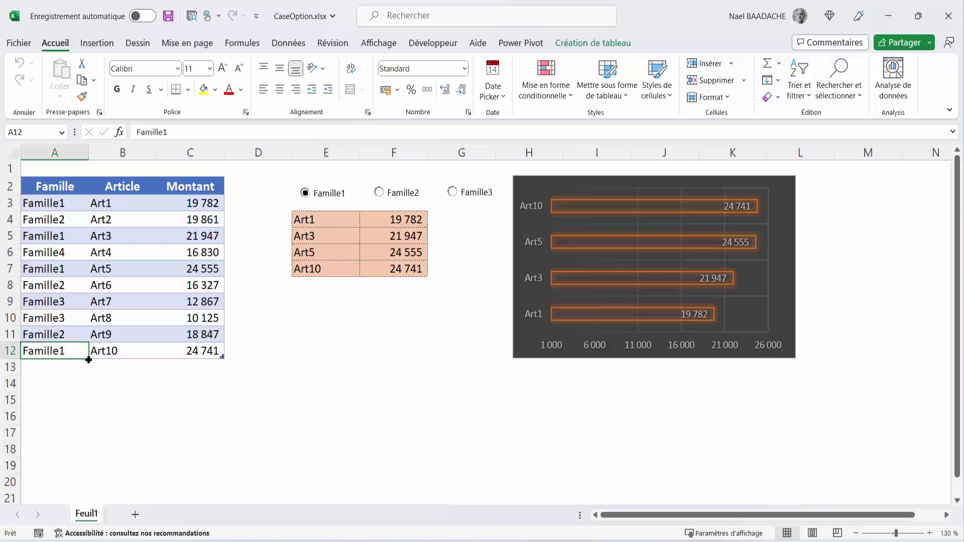
pyautogui.moveTo(88, 359); pyautogui.dragTo(88, 391)
pyautogui.click(99, 405)
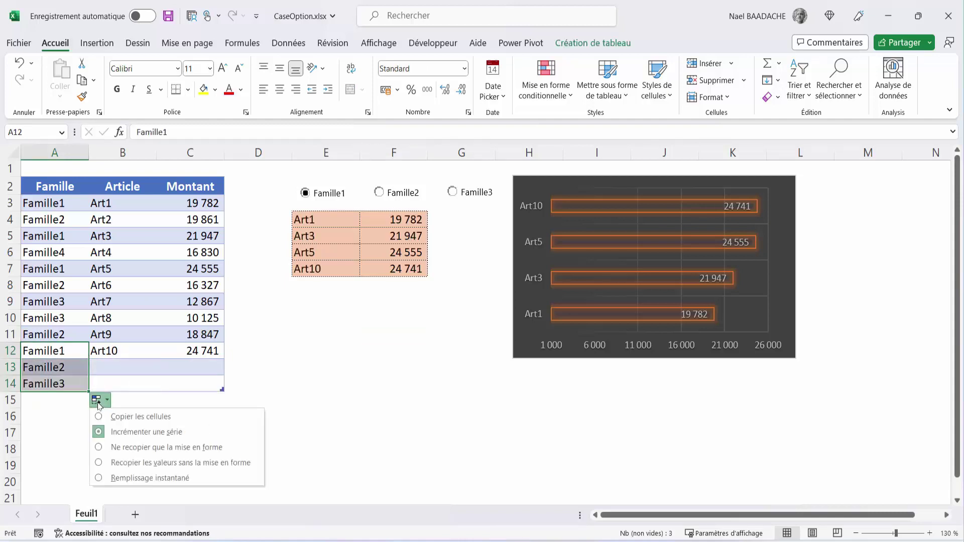
pyautogui.click(125, 416)
pyautogui.moveTo(123, 351); pyautogui.dragTo(189, 350)
pyautogui.doubleClick(224, 359)
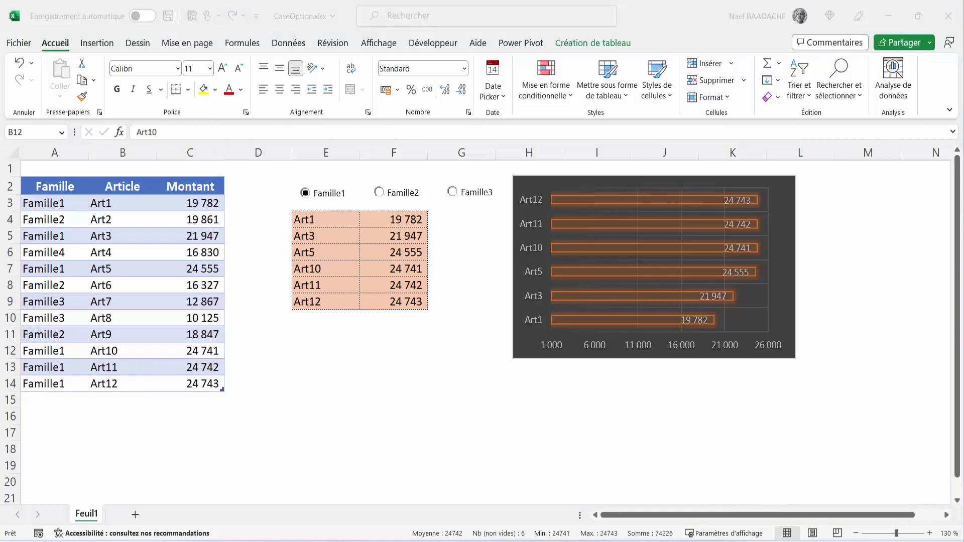
pyautogui.click(358, 297)
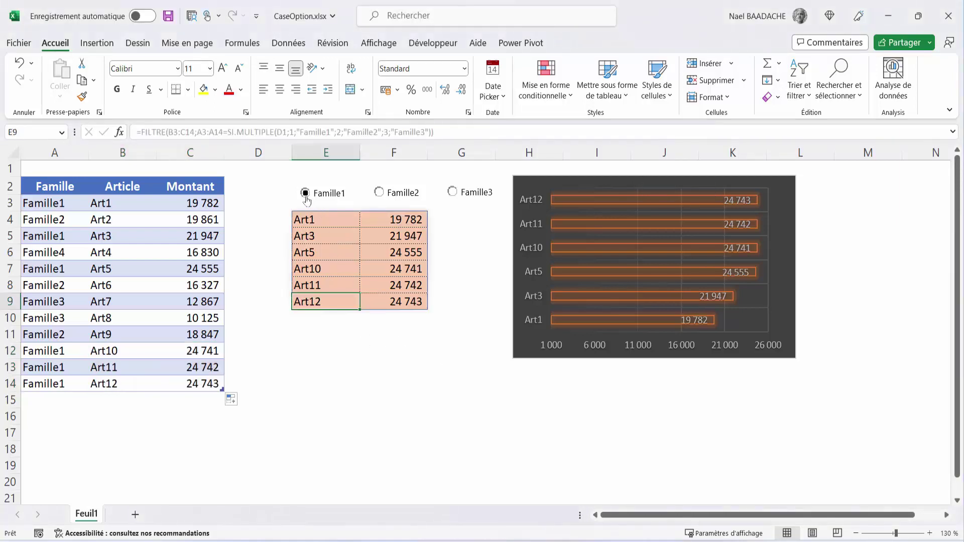
pyautogui.click(380, 193)
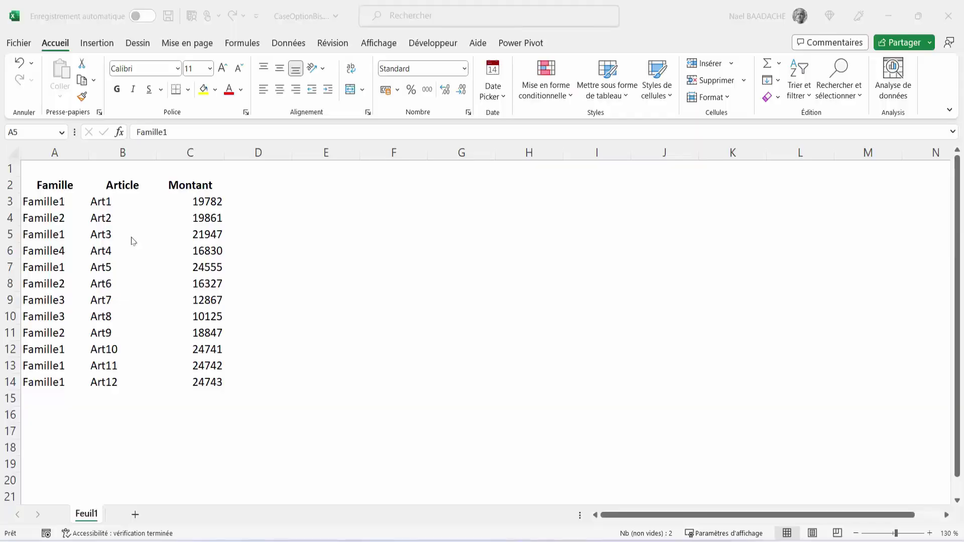
# Step: Convert the range $A$2:$C$14 into a table with headers
pyautogui.click(81, 223)
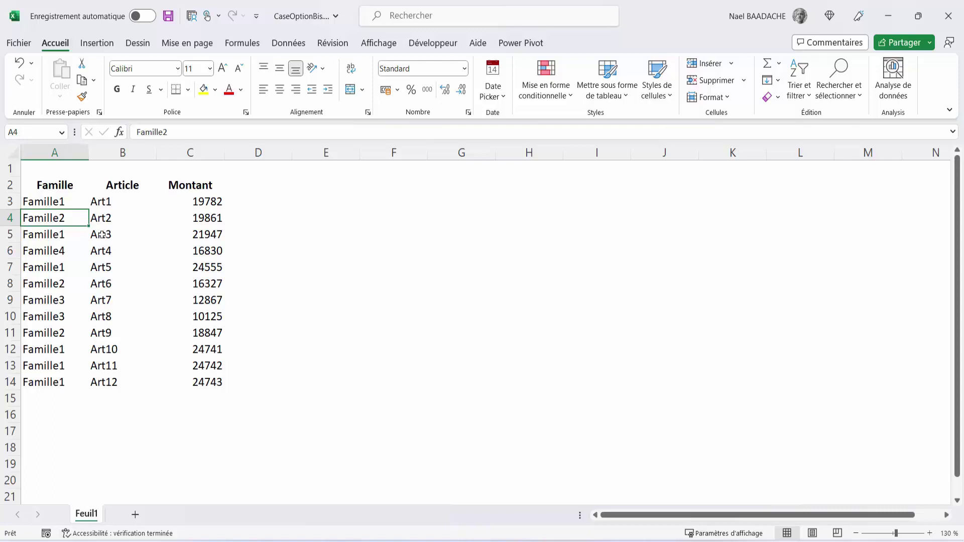
pyautogui.click(102, 234)
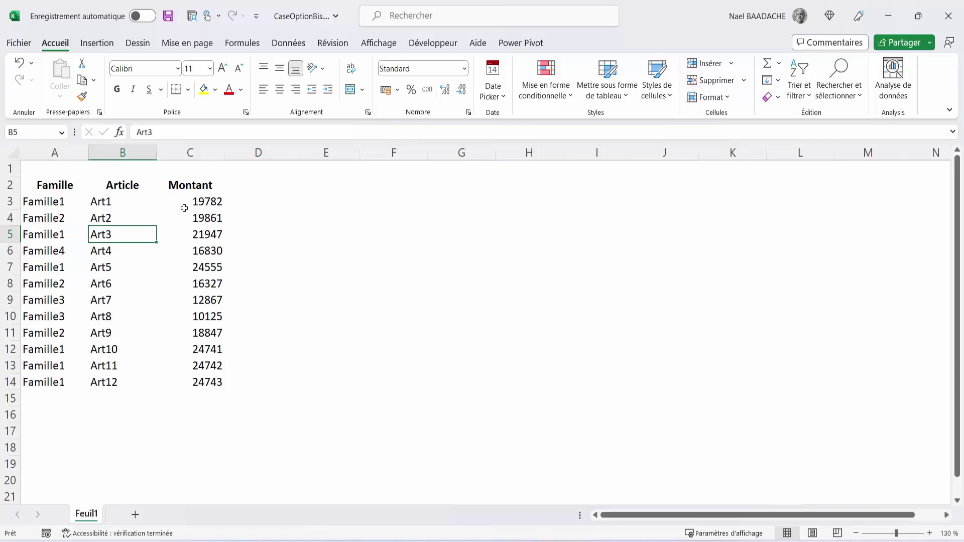
pyautogui.click(98, 44)
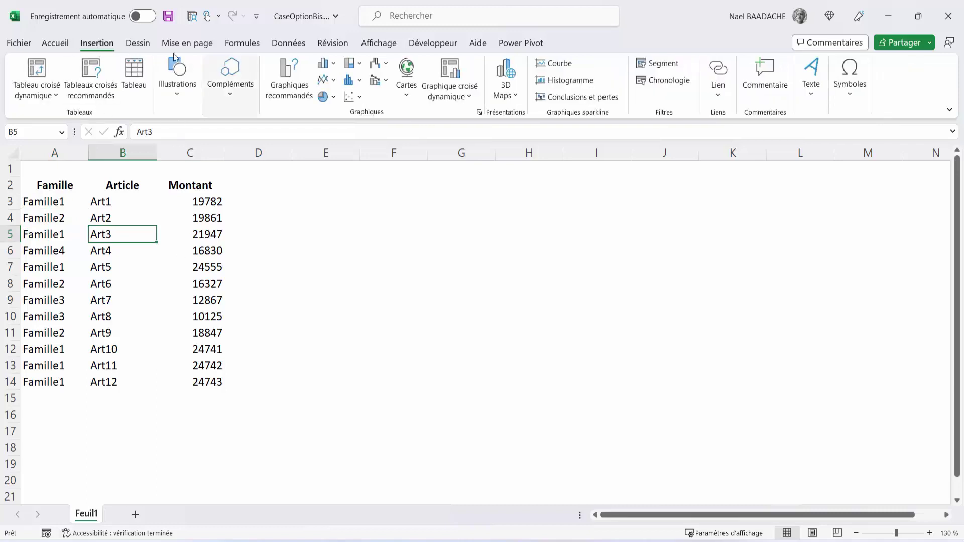
pyautogui.click(135, 74)
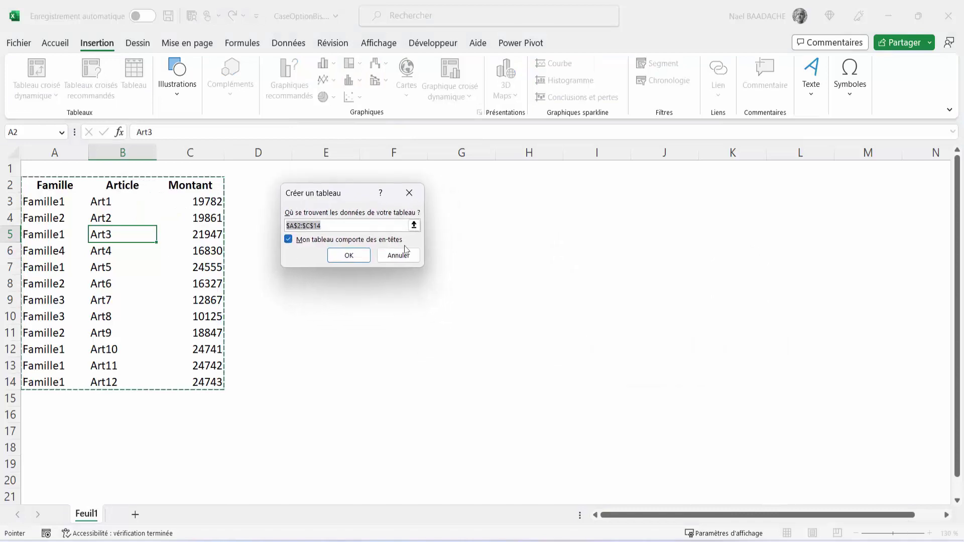
pyautogui.click(349, 256)
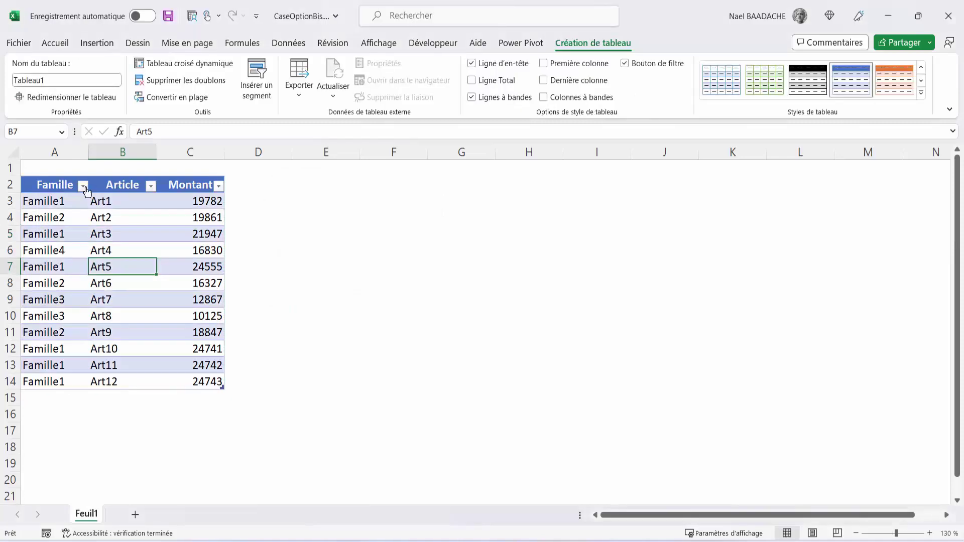
# Step: Turn off the table's header filter buttons with Données > Filtrer
pyautogui.click(84, 186)
pyautogui.click(186, 272)
pyautogui.click(95, 238)
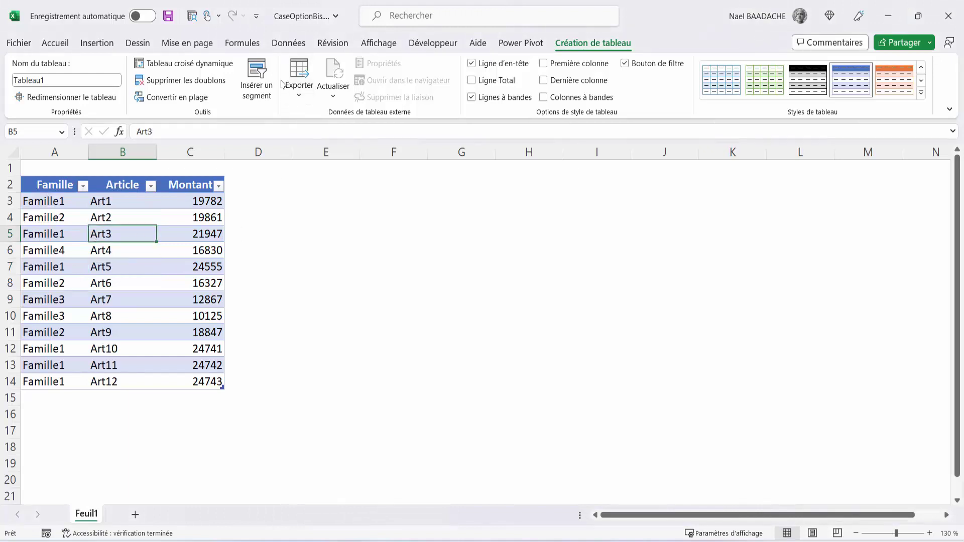
pyautogui.click(290, 43)
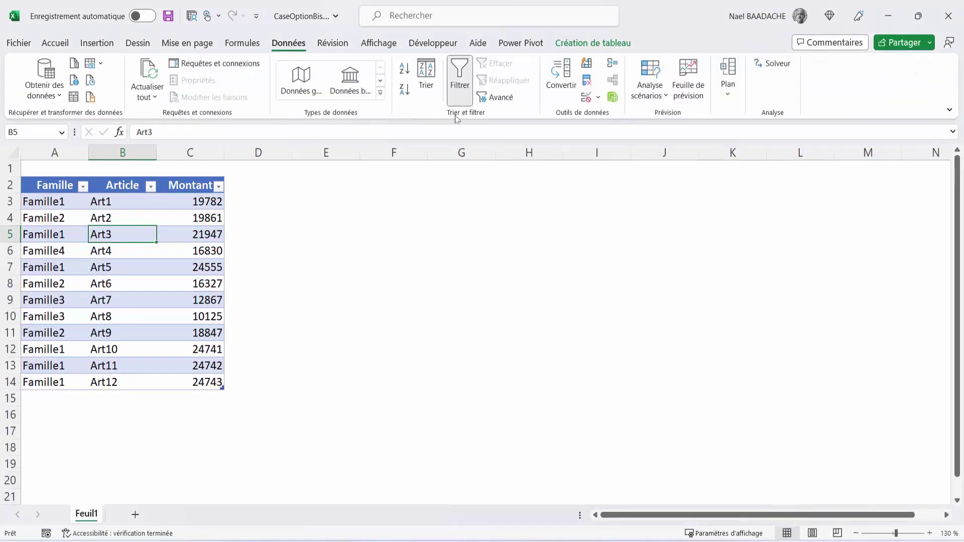
pyautogui.click(459, 83)
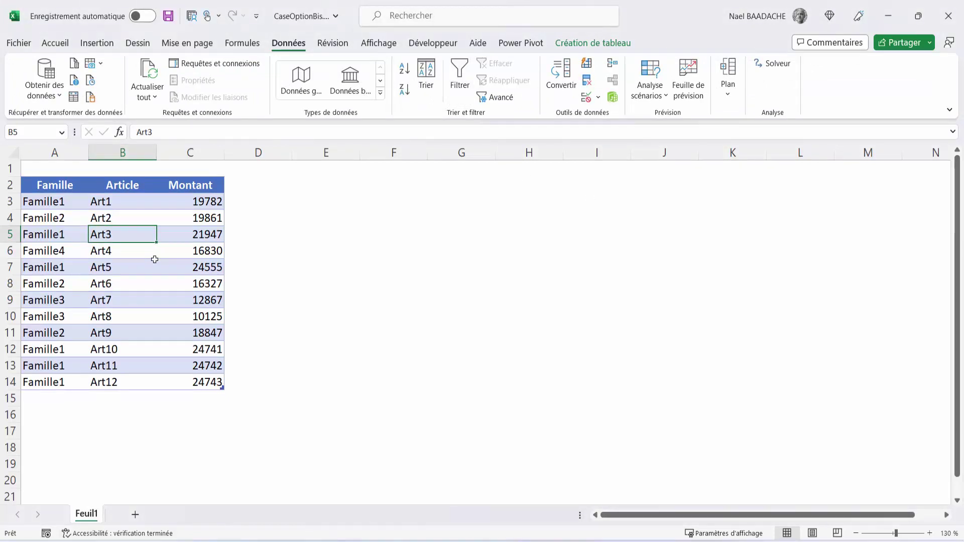
# Step: Check in table design that the table is named Tableau1
pyautogui.click(101, 254)
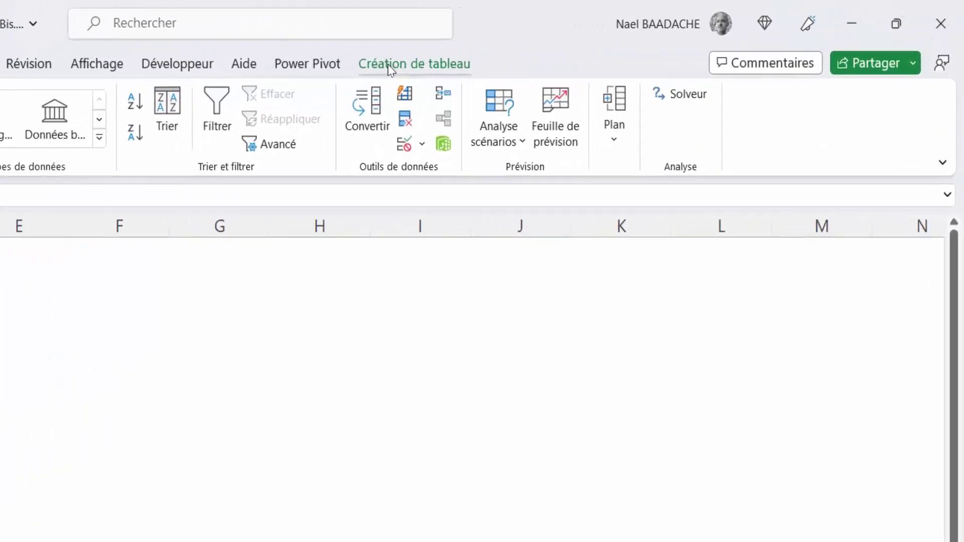
pyautogui.click(419, 66)
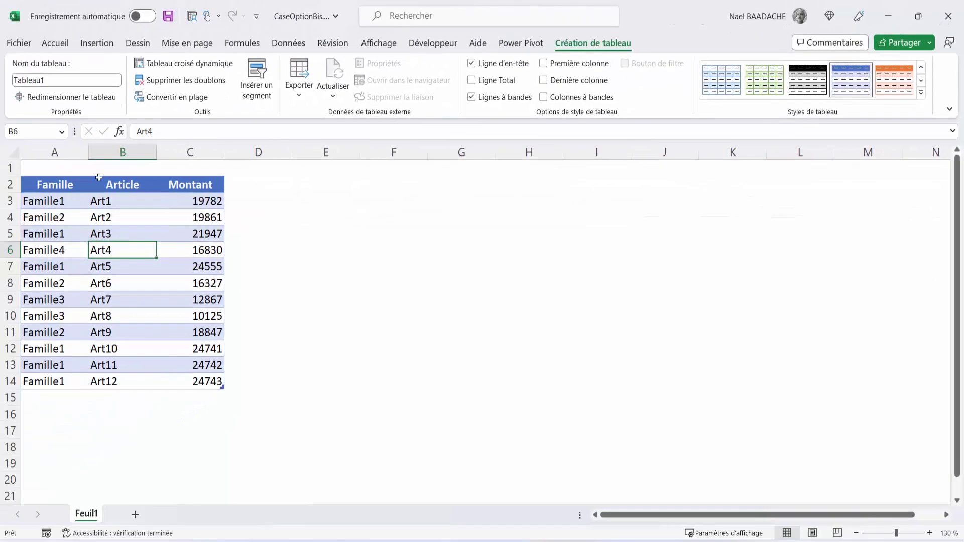
pyautogui.click(60, 81)
pyautogui.doubleClick(62, 83)
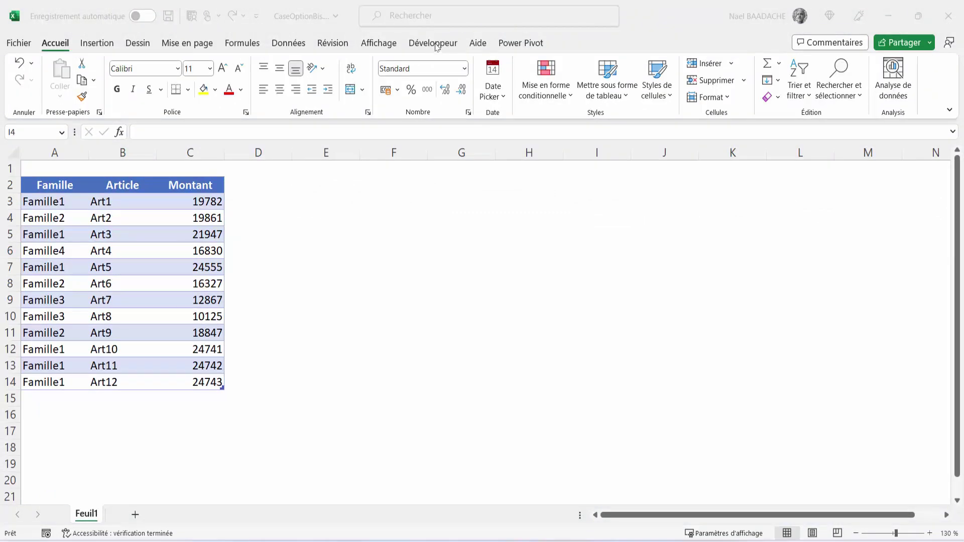
# Step: Enable the Développeur tab through Personnaliser le ruban
pyautogui.click(434, 43)
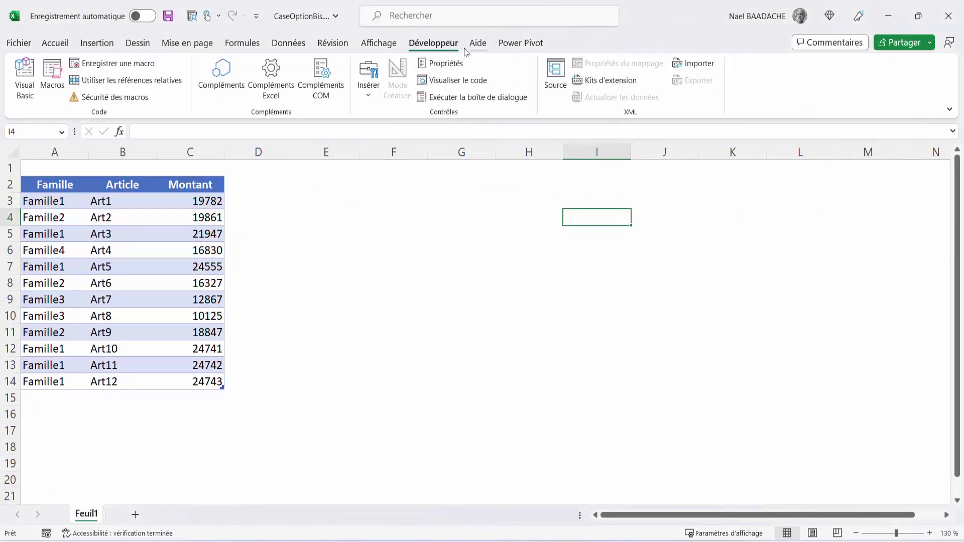
pyautogui.rightClick(384, 111)
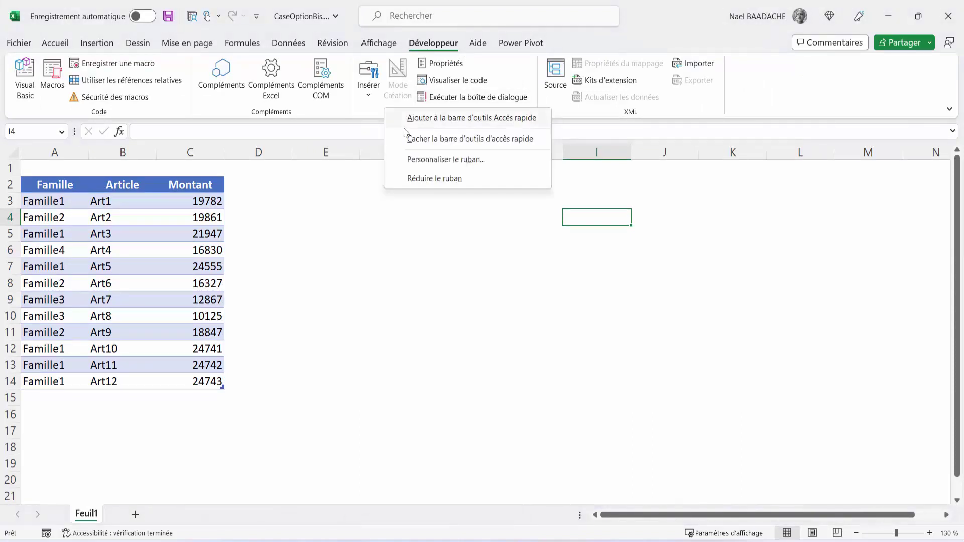
pyautogui.click(421, 159)
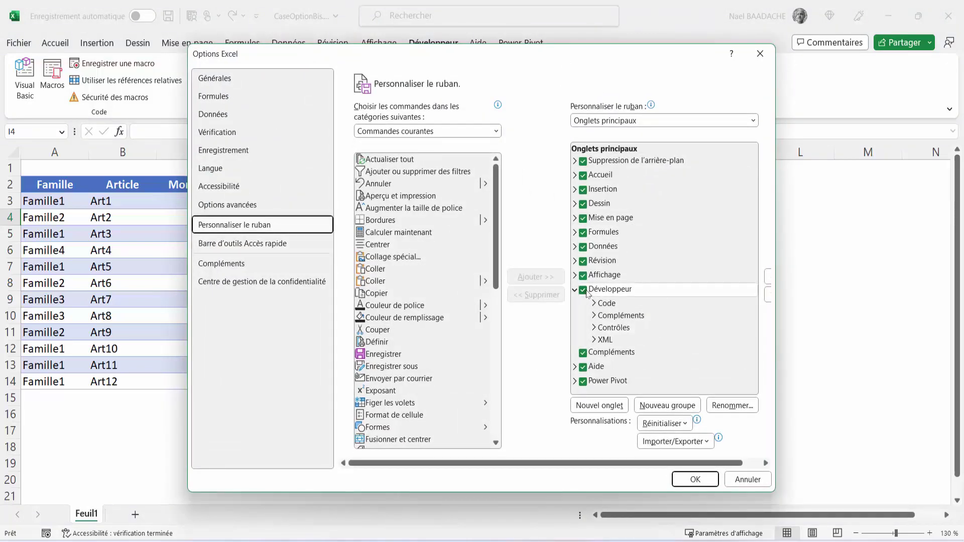
pyautogui.click(695, 480)
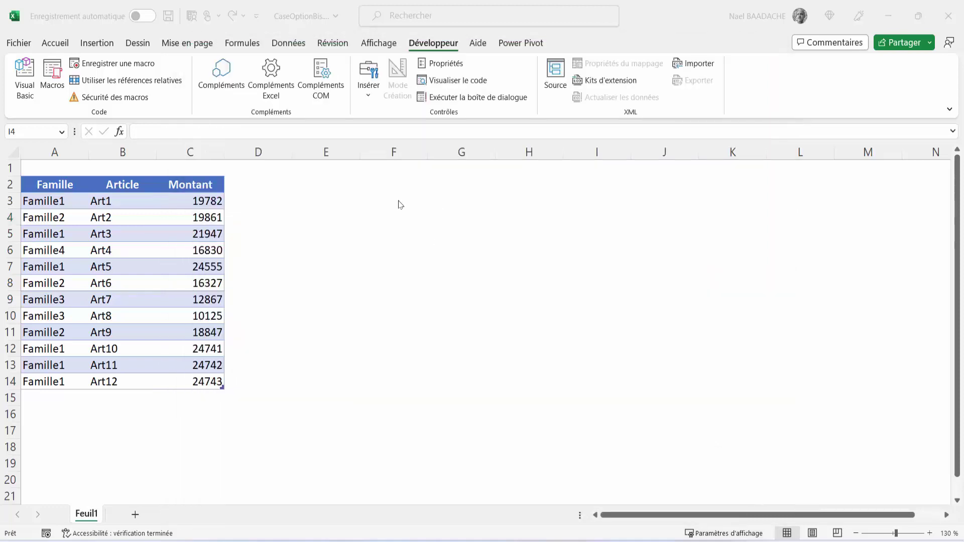
pyautogui.click(438, 47)
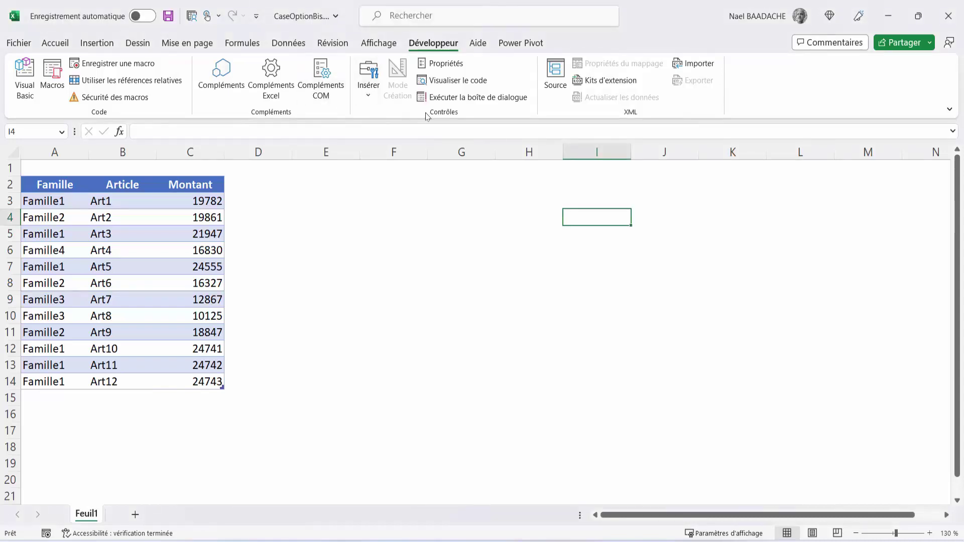
# Step: Draw a form-control option button near E2 and copy it across to the right
pyautogui.click(368, 98)
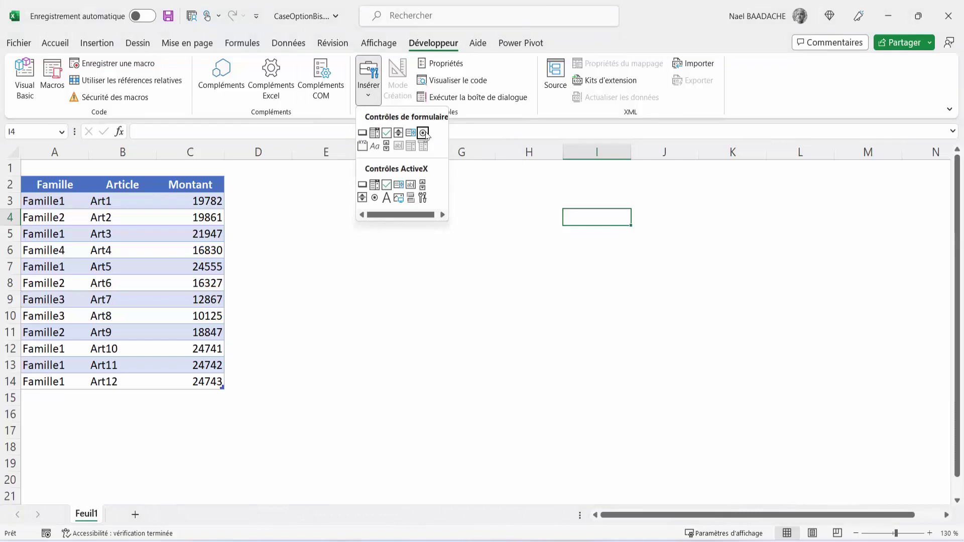
pyautogui.click(422, 133)
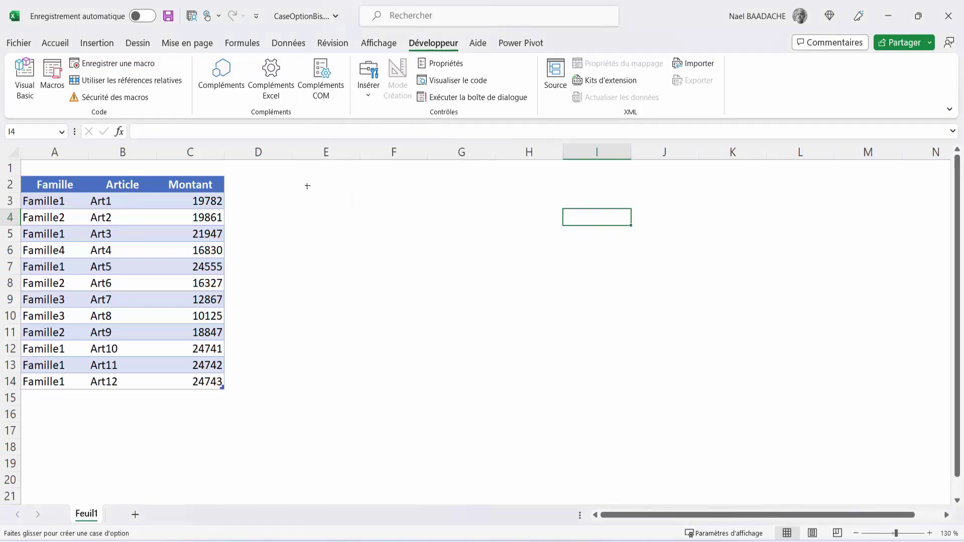
pyautogui.moveTo(321, 178); pyautogui.dragTo(404, 202)
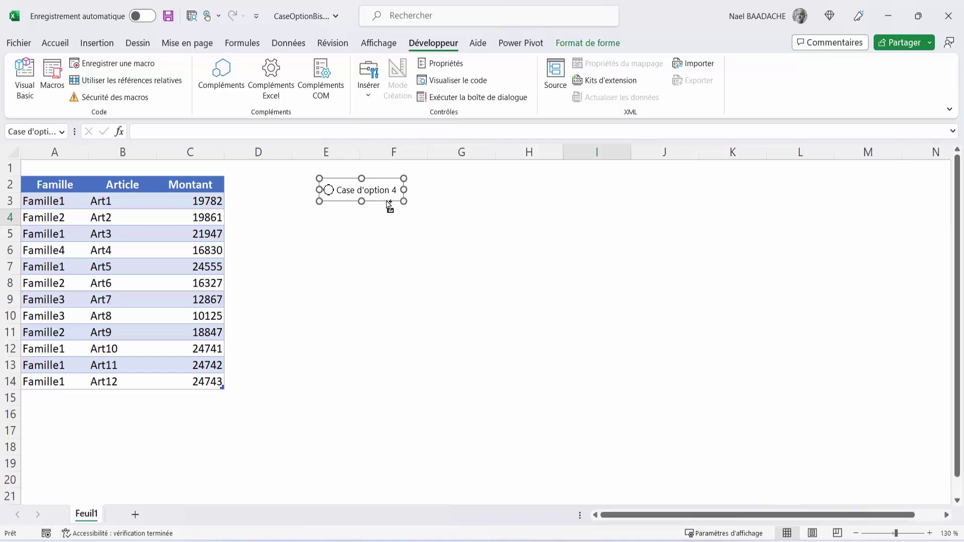
pyautogui.moveTo(389, 206); pyautogui.dragTo(577, 208)
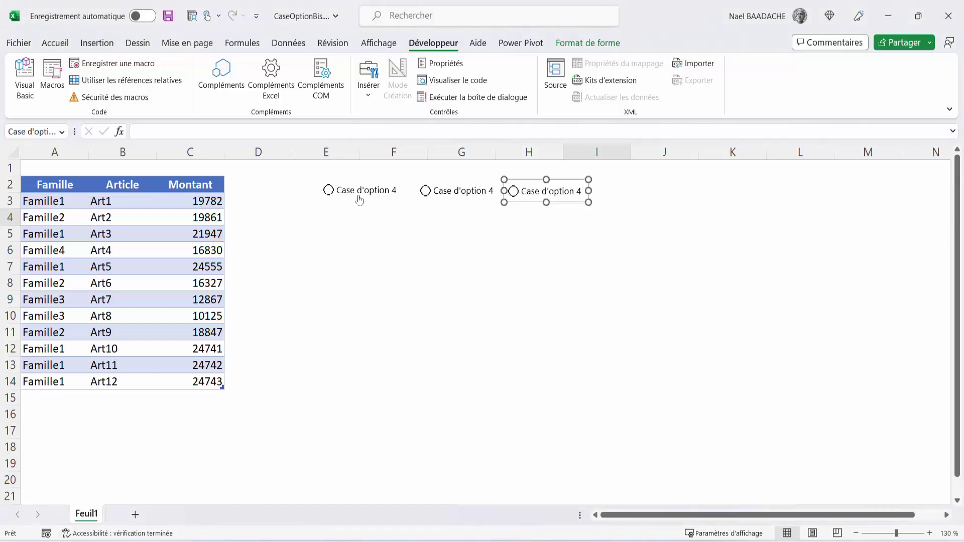
# Step: Relabel the first option button Famille1
pyautogui.rightClick(350, 193)
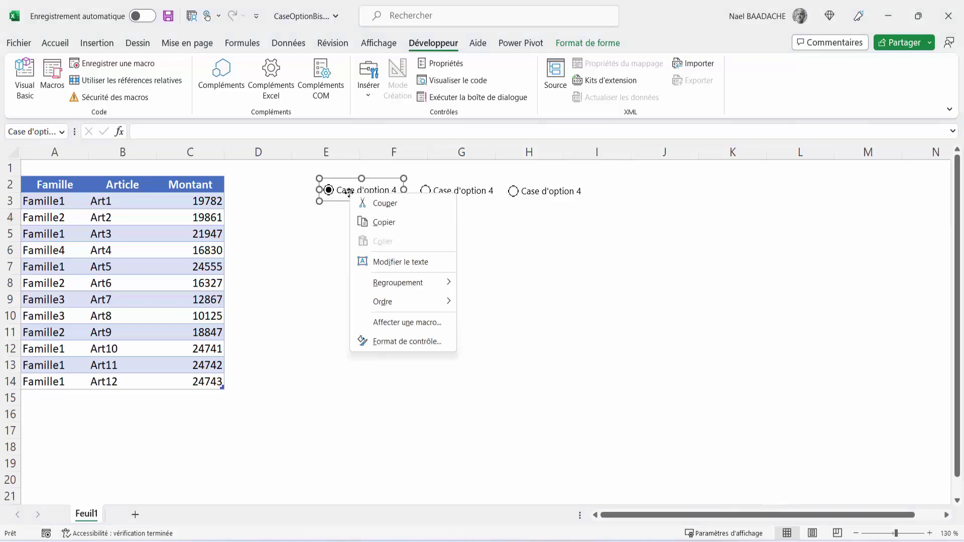
pyautogui.click(382, 263)
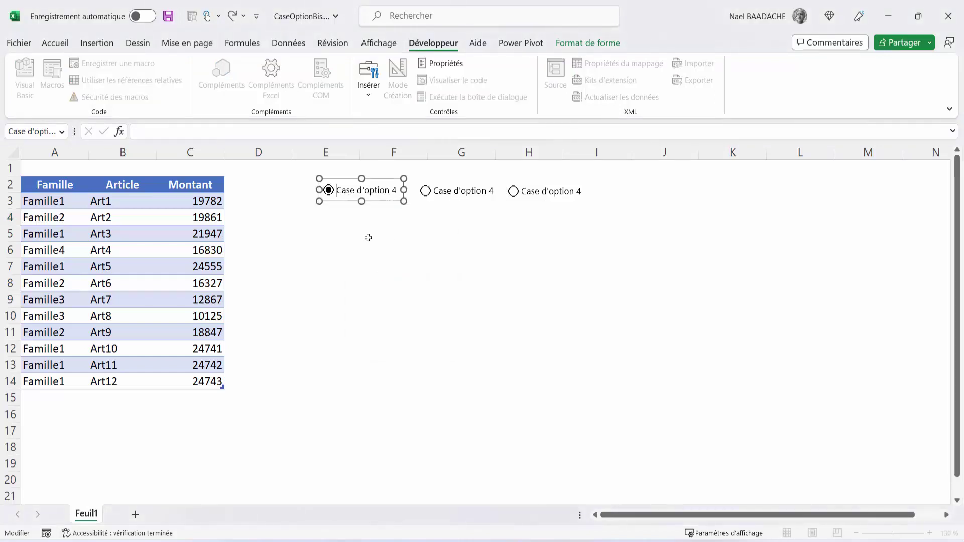
pyautogui.press('Delete')
pyautogui.press('Delete')
pyautogui.press('Delete')
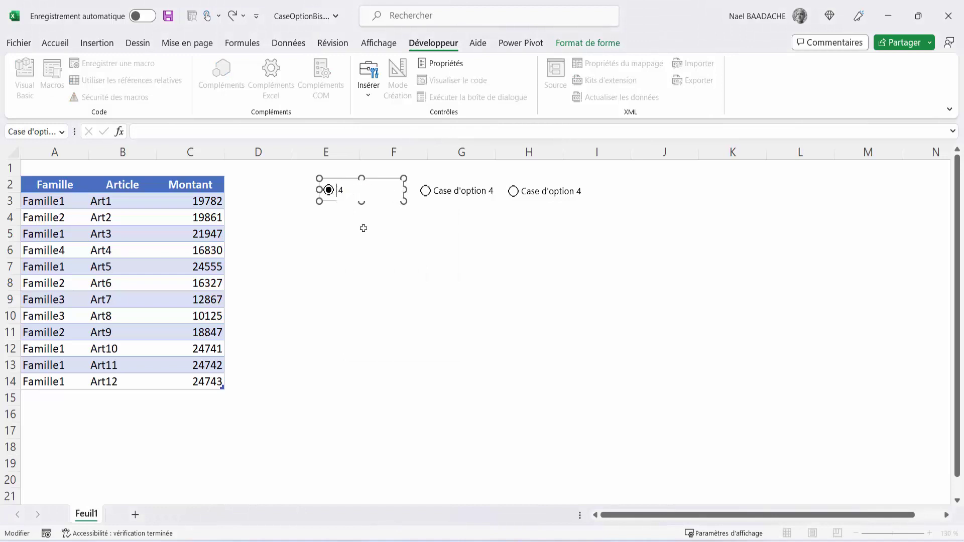
pyautogui.write('Famill')
pyautogui.write('e1')
pyautogui.click(434, 255)
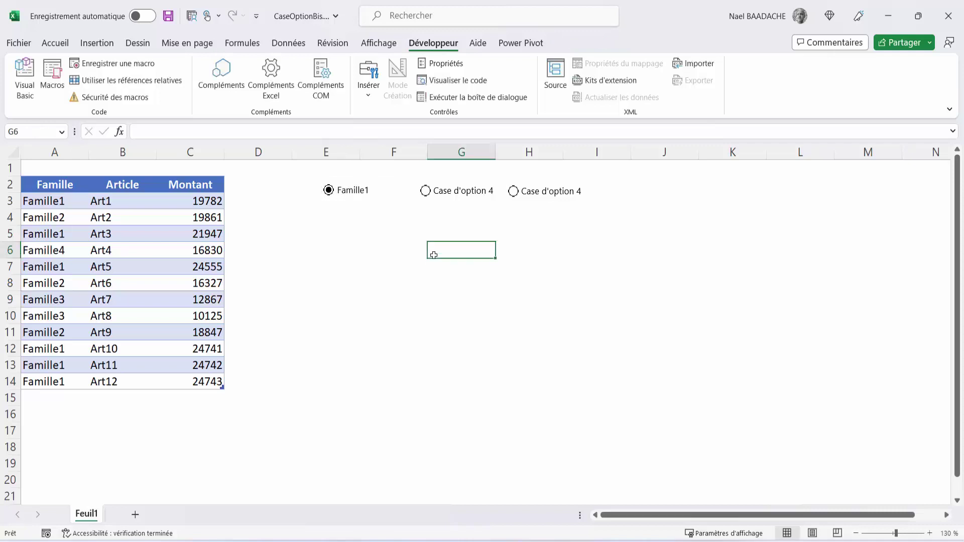
# Step: Relabel the second option button Famille2
pyautogui.rightClick(451, 190)
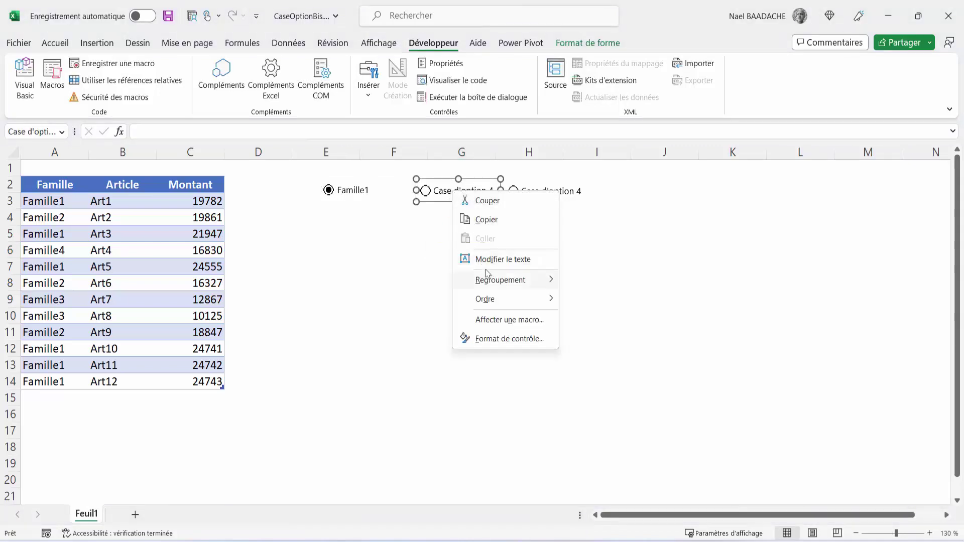
pyautogui.click(483, 260)
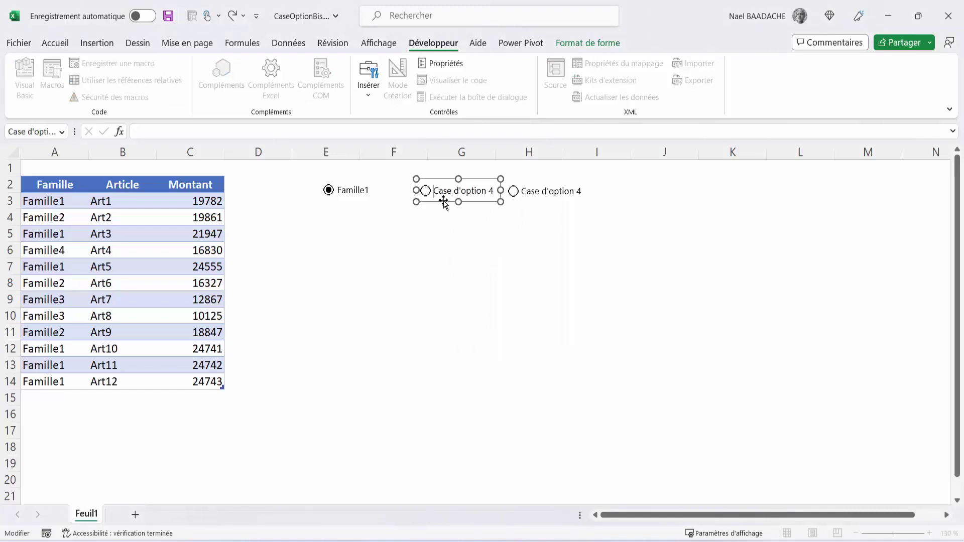
pyautogui.press('Delete')
pyautogui.press('Delete')
pyautogui.press('Delete')
pyautogui.press('Delete')
pyautogui.press('Delete')
pyautogui.press('Delete')
pyautogui.write('A')
pyautogui.press('BackSpace')
pyautogui.press('BackSpace')
pyautogui.write('mille2')
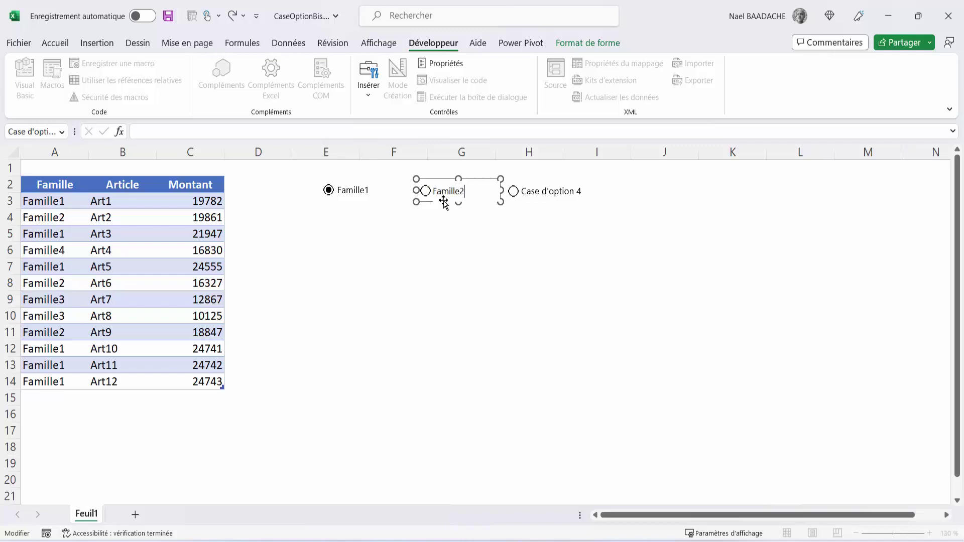
pyautogui.click(585, 236)
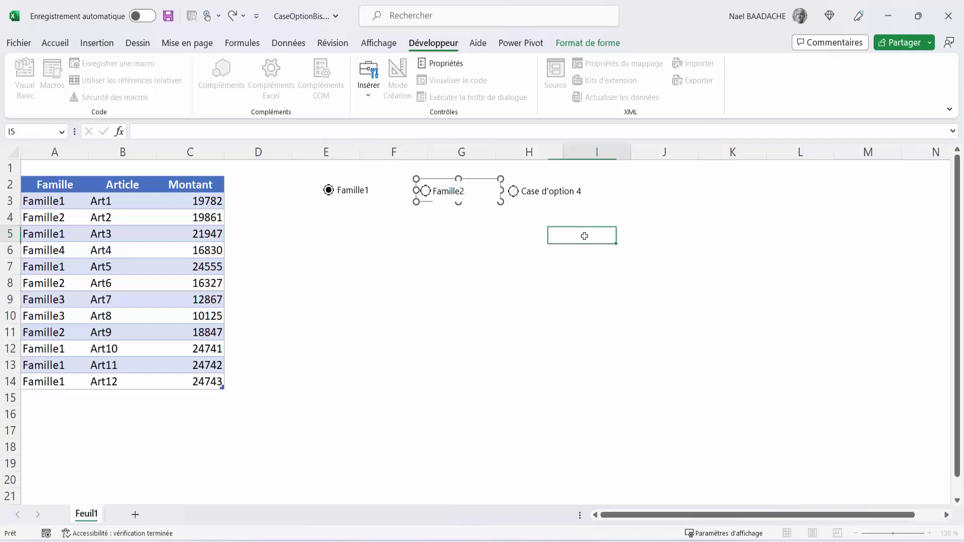
# Step: Clear the third option button's default label to rename it Famille3
pyautogui.rightClick(556, 193)
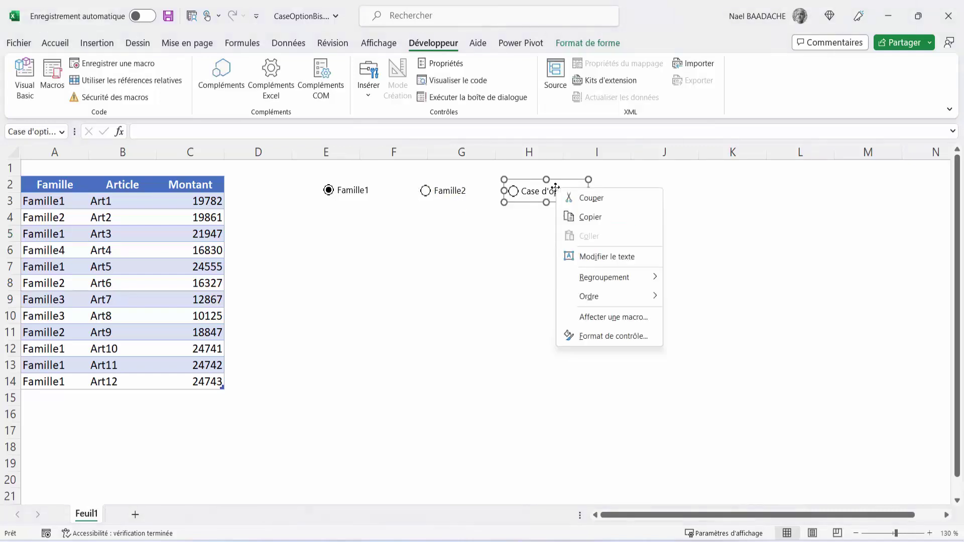
pyautogui.click(586, 257)
pyautogui.press('Delete')
pyautogui.press('Delete')
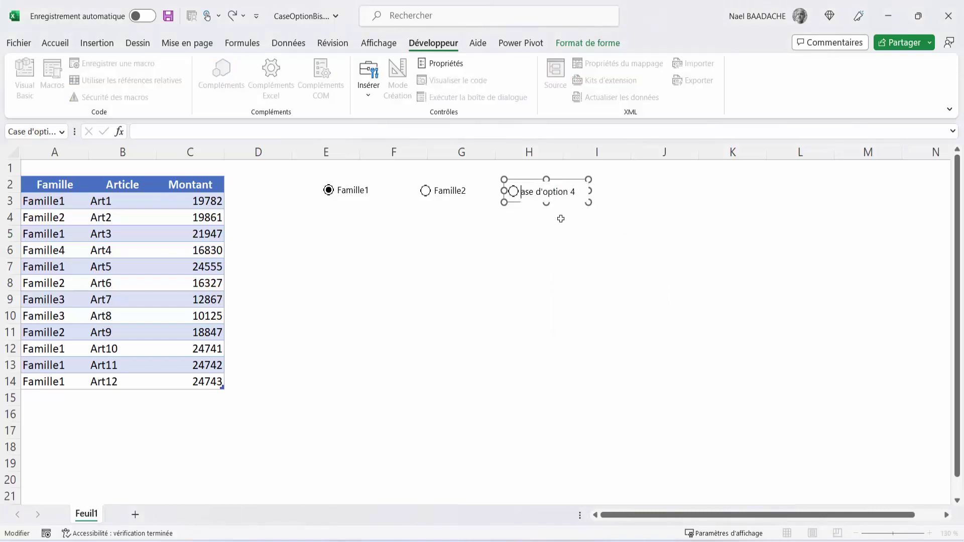
pyautogui.press('Delete')
pyautogui.press('Delete')
pyautogui.press('Delete')
pyautogui.press('Delete')
pyautogui.press('Delete')
pyautogui.press('Delete')
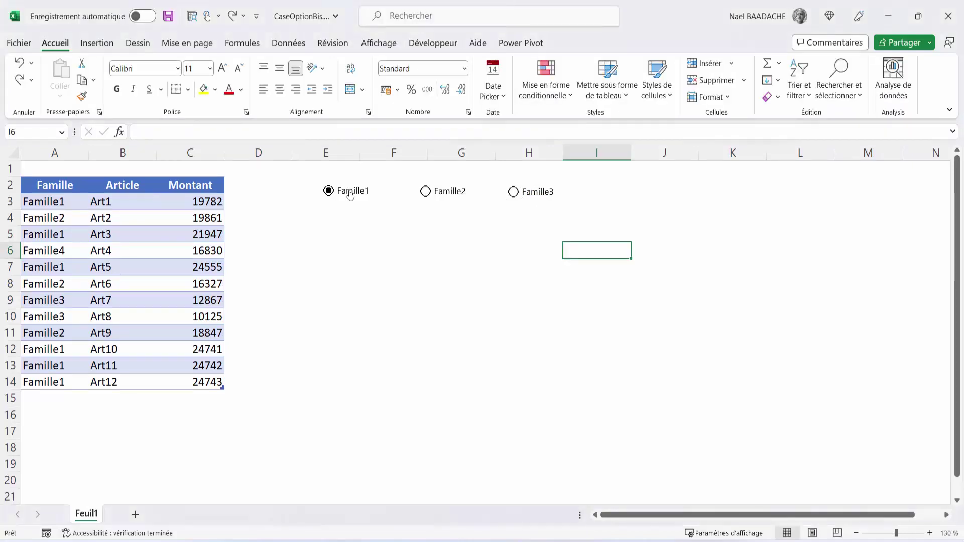
# Step: In Format de contrôle, set Cellule liée to $D$1 and tick Ombrage 3D
pyautogui.rightClick(351, 195)
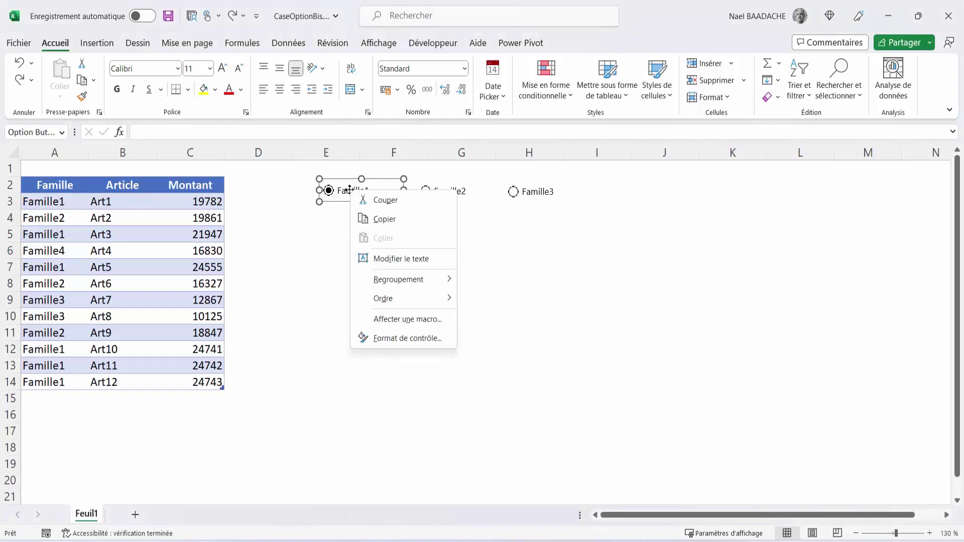
pyautogui.click(382, 338)
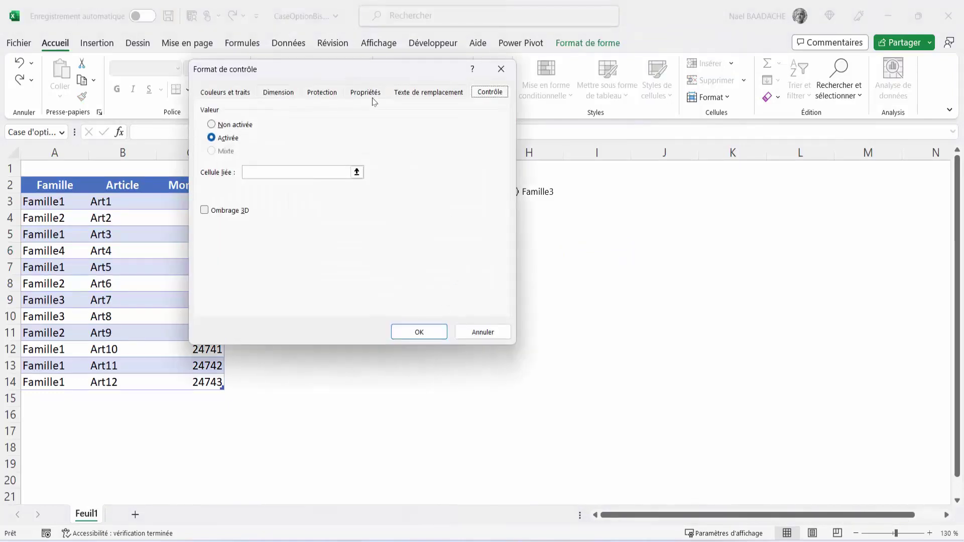
pyautogui.moveTo(357, 70); pyautogui.dragTo(692, 188)
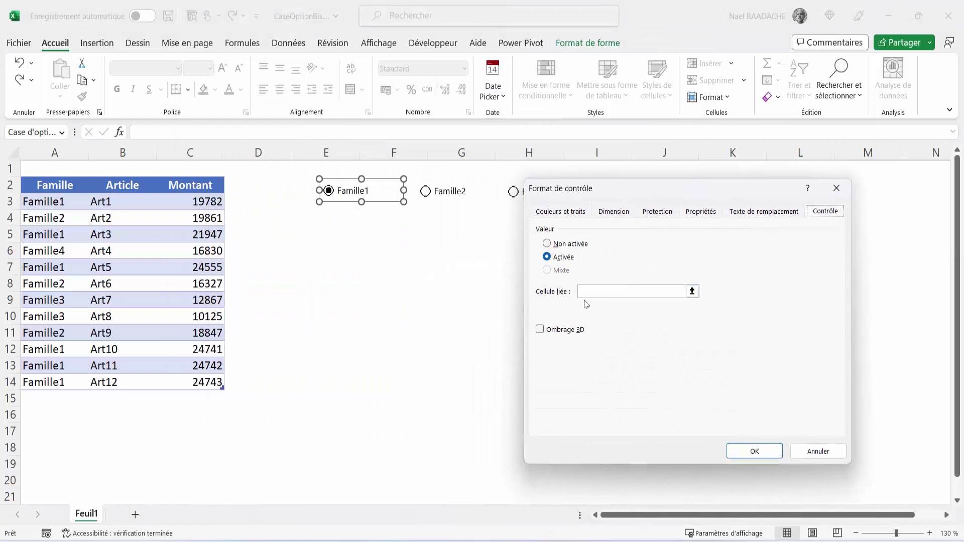
pyautogui.click(590, 291)
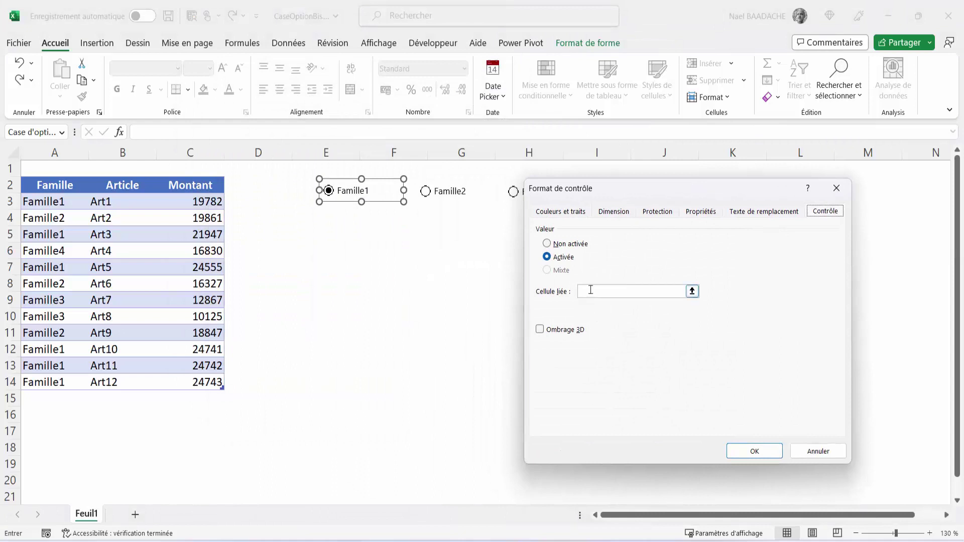
pyautogui.click(265, 172)
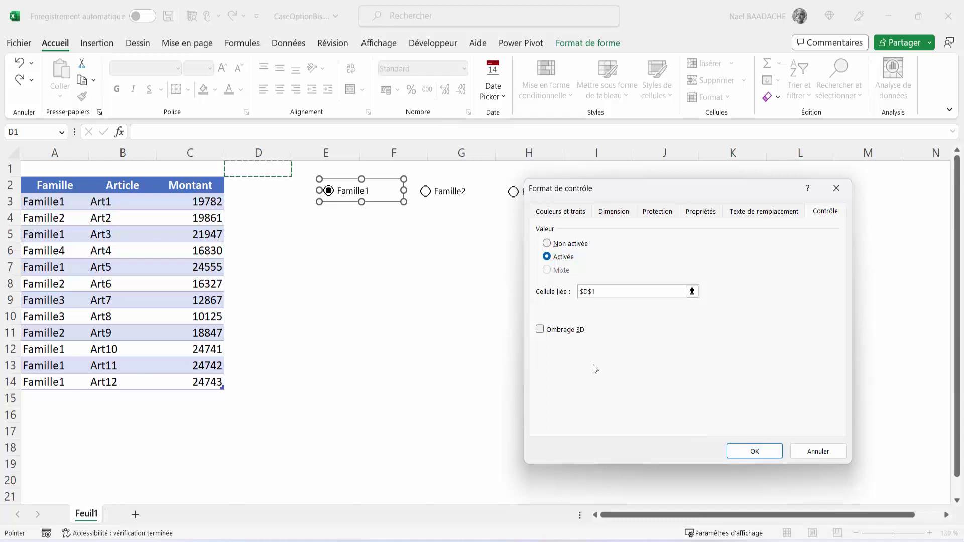
pyautogui.click(540, 329)
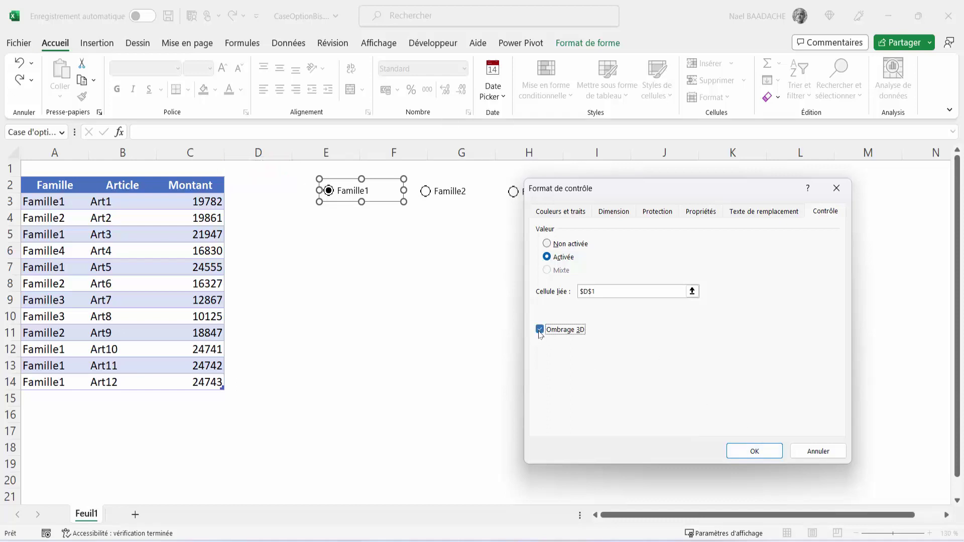
pyautogui.click(753, 454)
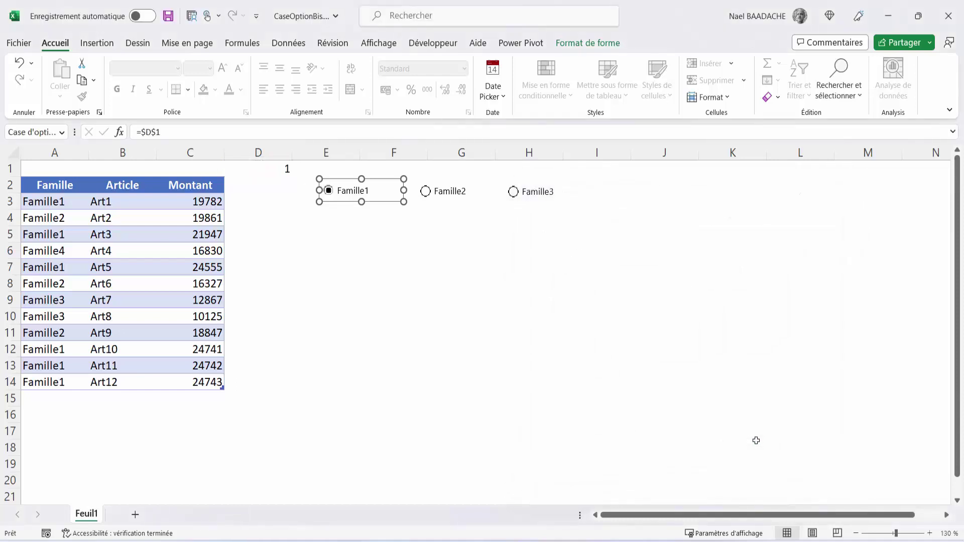
# Step: Pick Famille2 then Famille3, confirming linked cell D1 changes to 2 and then 3
pyautogui.press('Escape')
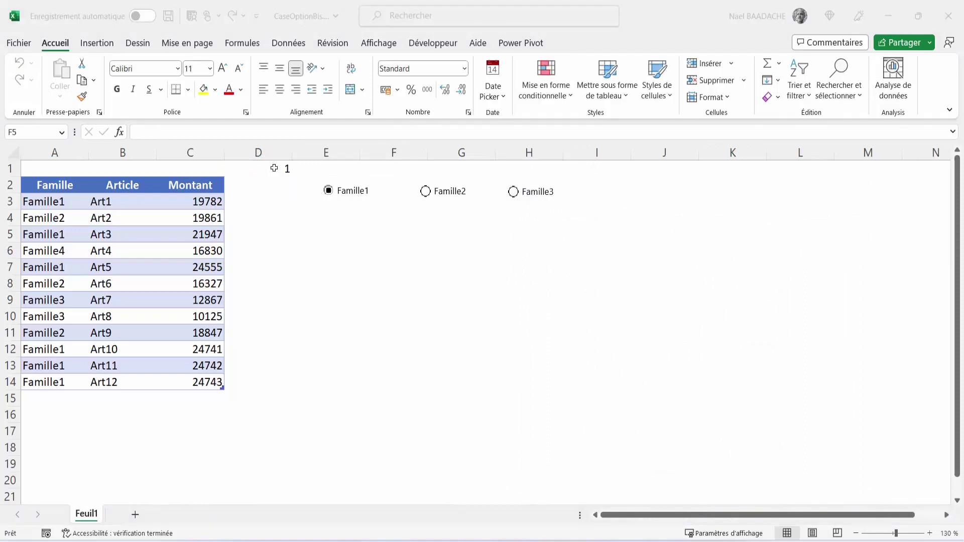
pyautogui.click(274, 169)
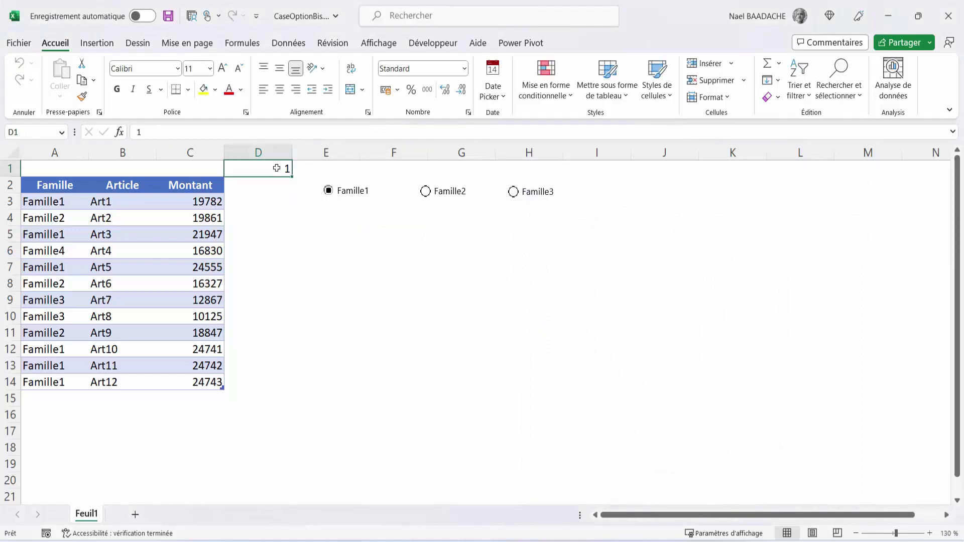
pyautogui.click(426, 193)
pyautogui.click(514, 193)
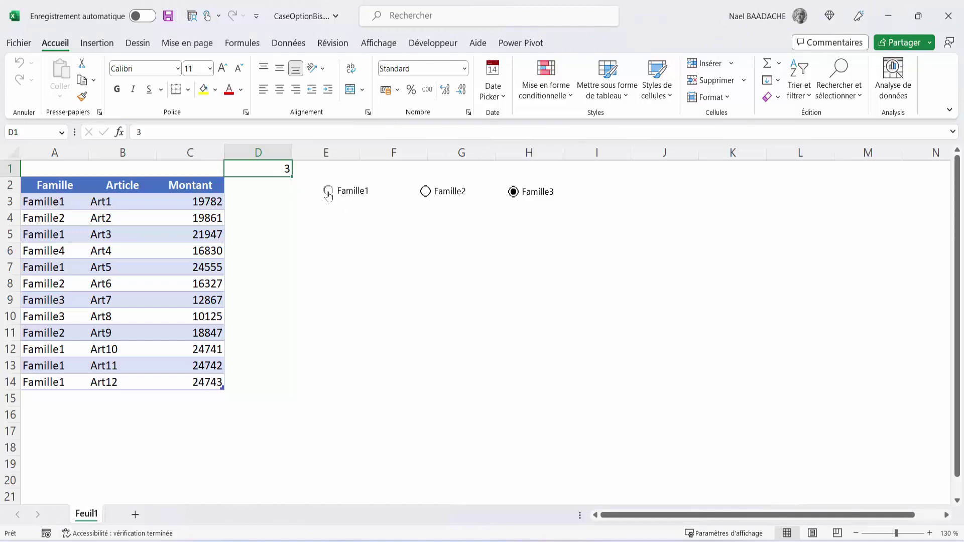
pyautogui.moveTo(106, 204)
pyautogui.mouseDown()
pyautogui.moveTo(109, 384)
pyautogui.moveTo(166, 384)
pyautogui.mouseUp()
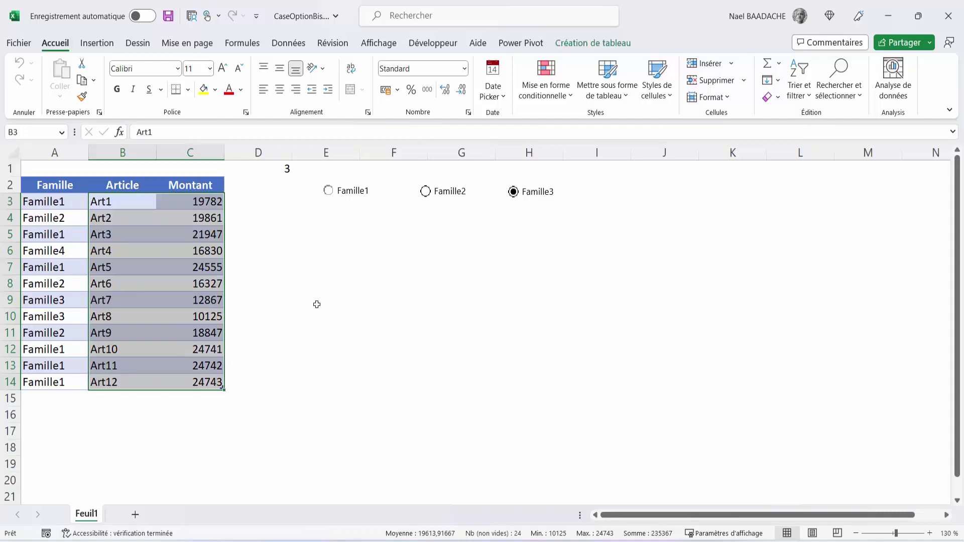
pyautogui.click(334, 221)
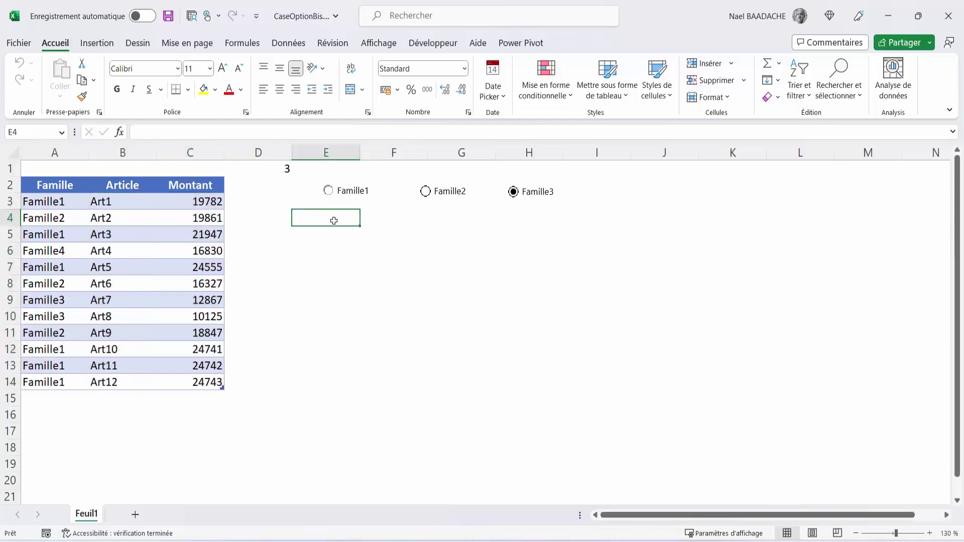
# Step: Enter =FILTRE(Tableau1[[Article]:[Montant]];Tableau1[Famille]=D1) in cell E4
pyautogui.write('=')
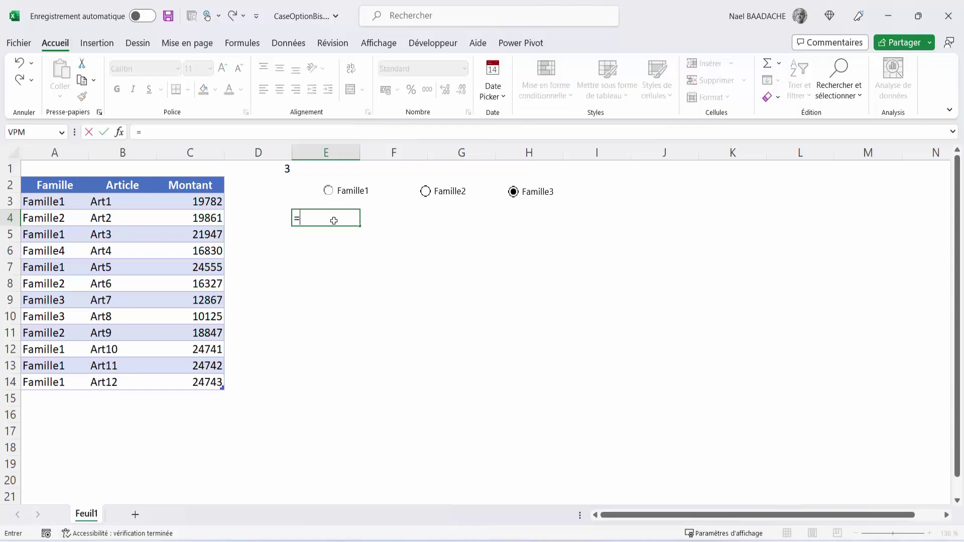
pyautogui.write('filtre')
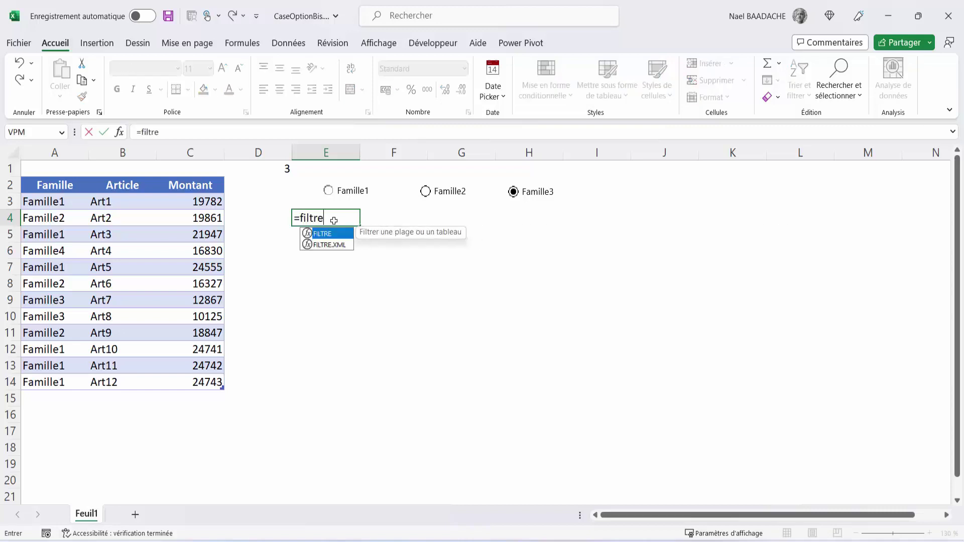
pyautogui.write('(')
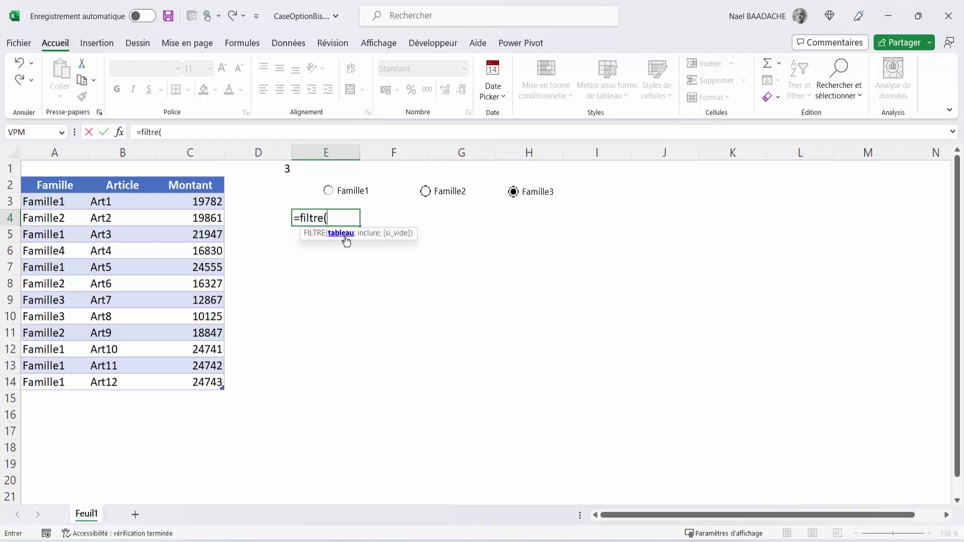
pyautogui.click(107, 200)
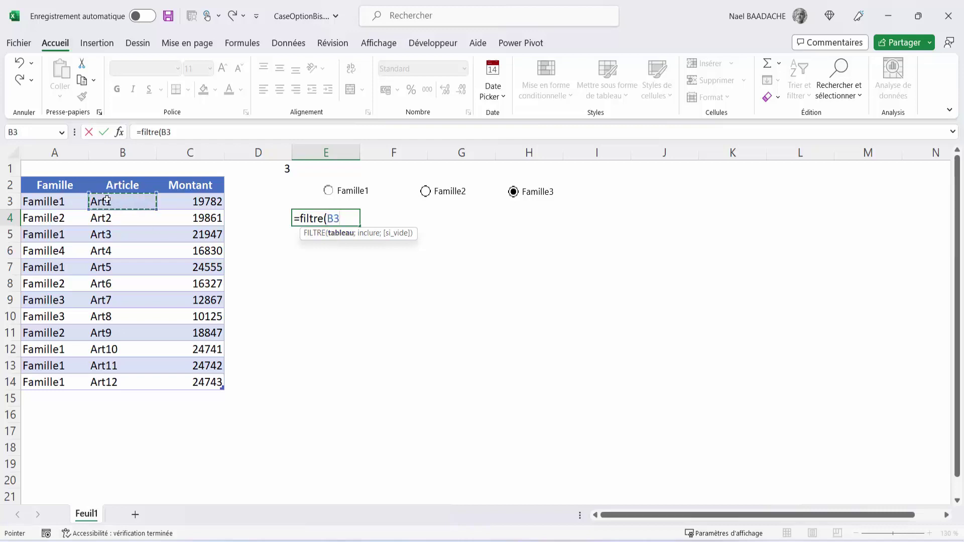
pyautogui.moveTo(107, 200); pyautogui.dragTo(186, 387)
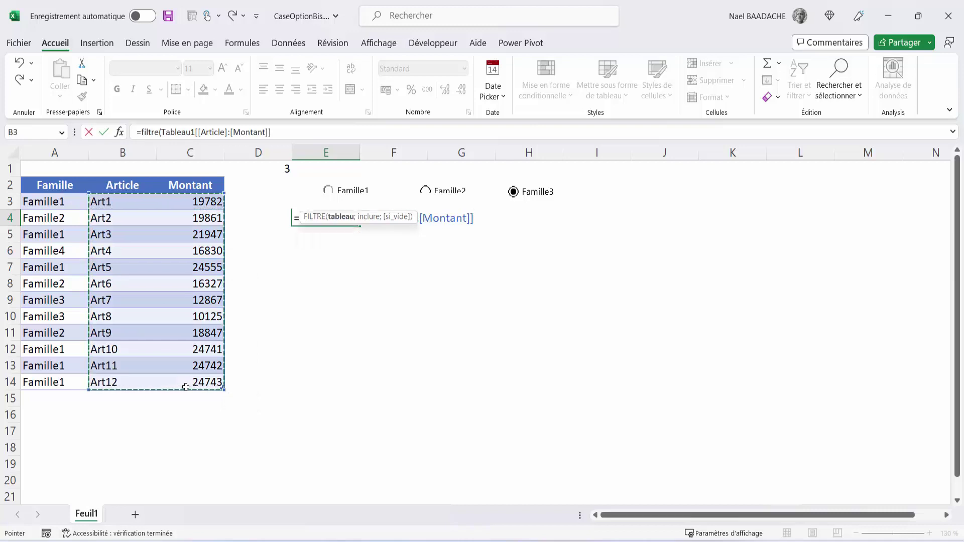
pyautogui.write(';')
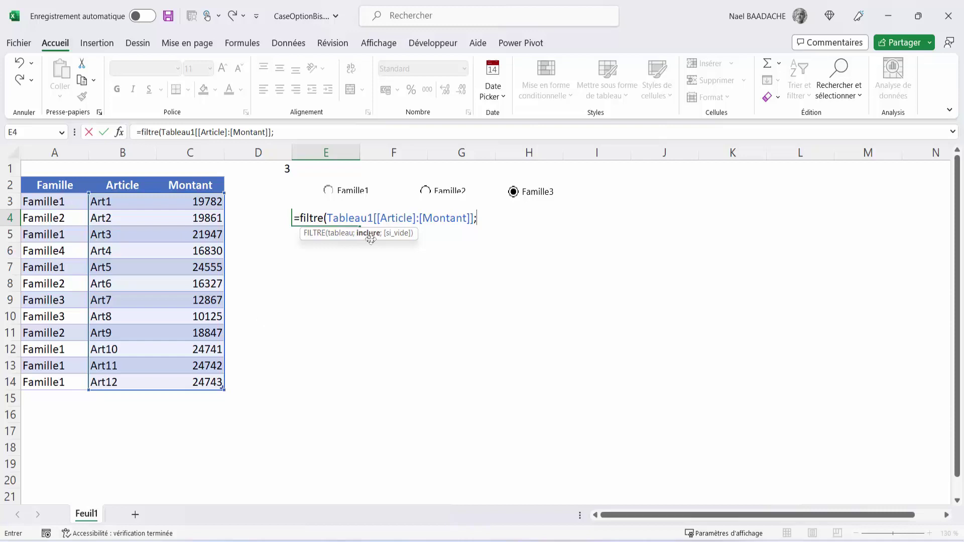
pyautogui.moveTo(55, 201); pyautogui.dragTo(55, 386)
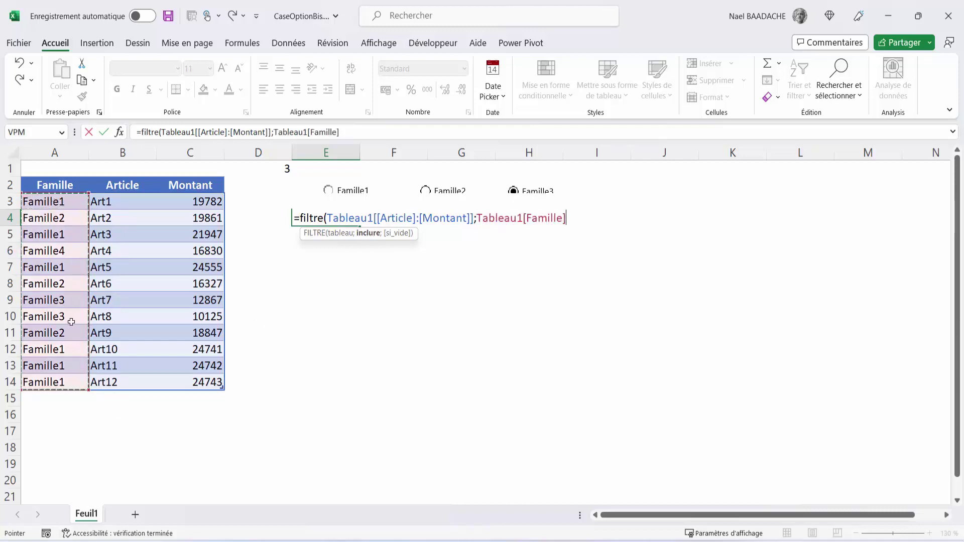
pyautogui.write('=')
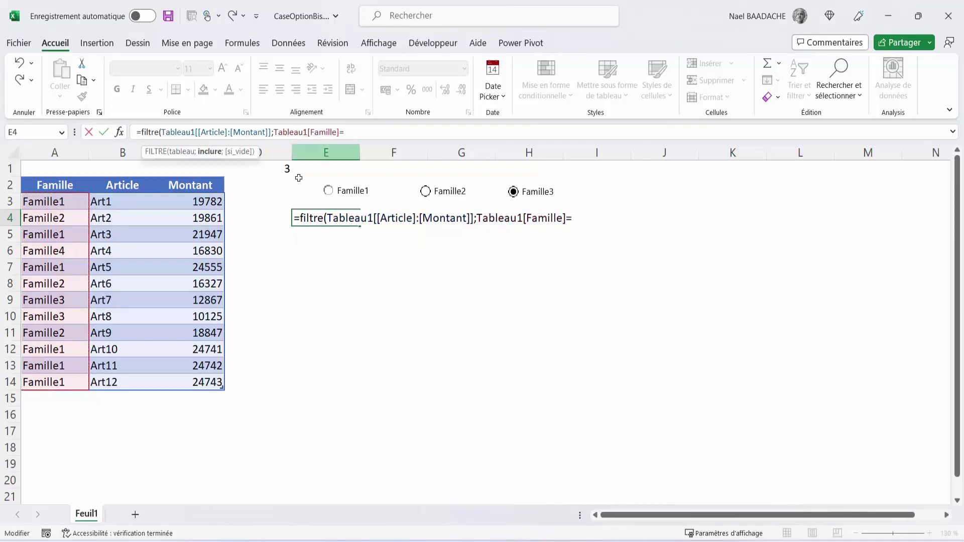
pyautogui.click(276, 170)
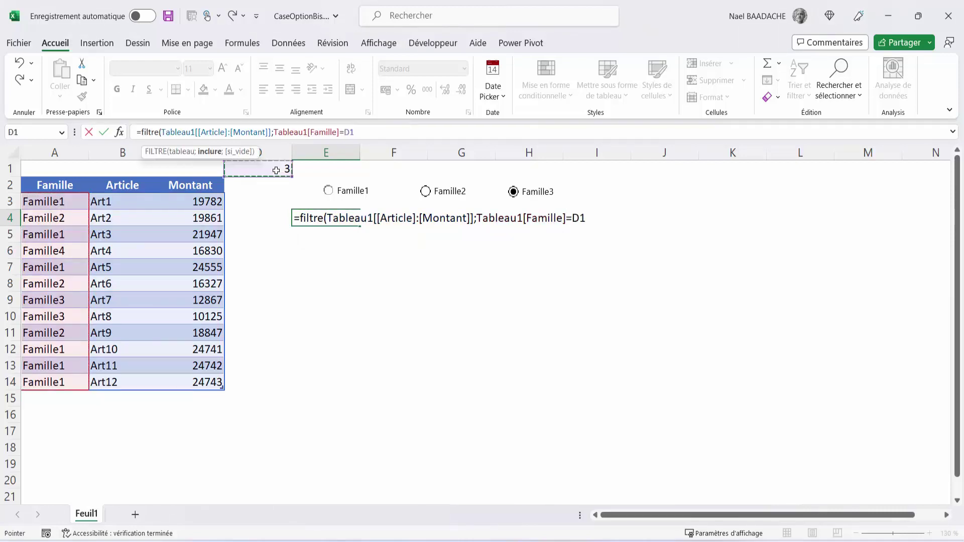
pyautogui.press('Return')
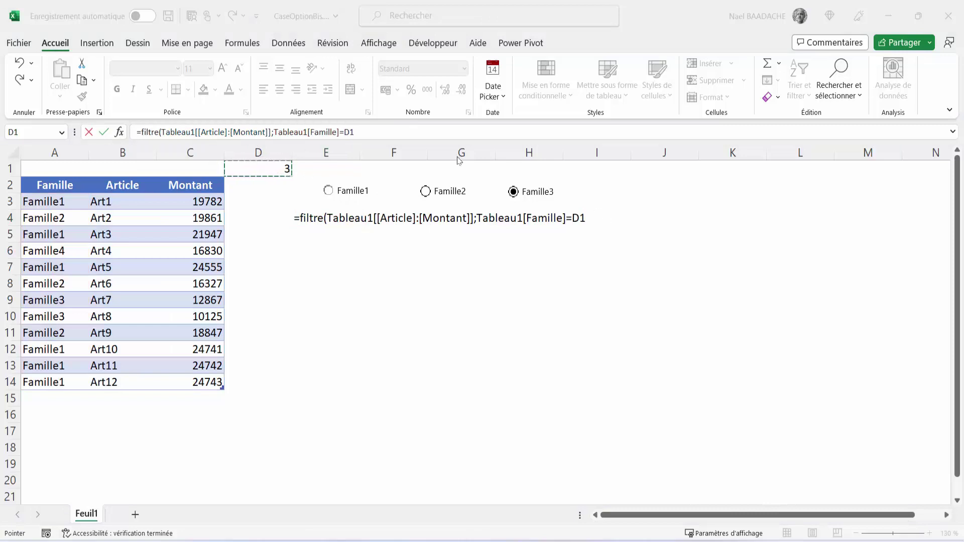
pyautogui.click(388, 132)
pyautogui.write(')')
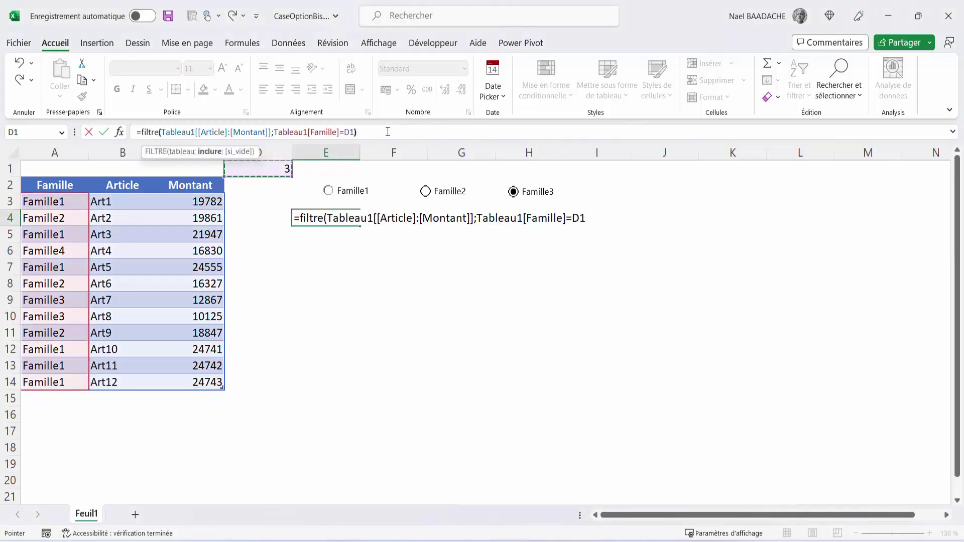
pyautogui.press('Return')
# Step: Reopen E4's formula, which shows #CALC!, for editing
pyautogui.press('Up')
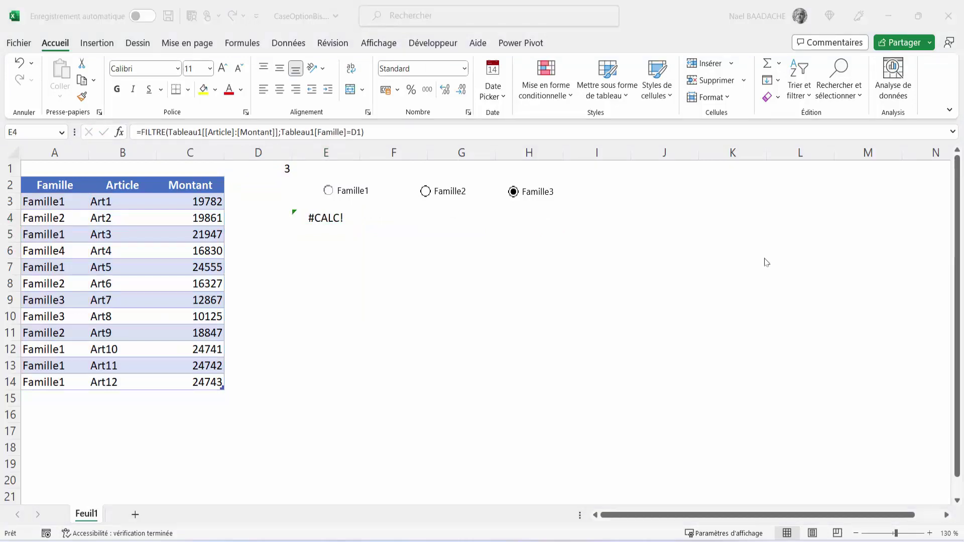
pyautogui.click(327, 223)
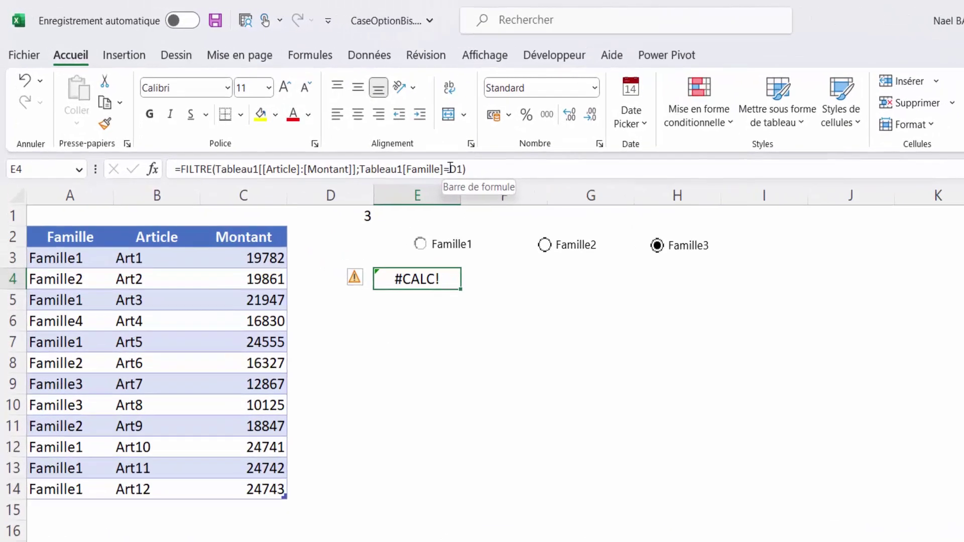
pyautogui.click(451, 169)
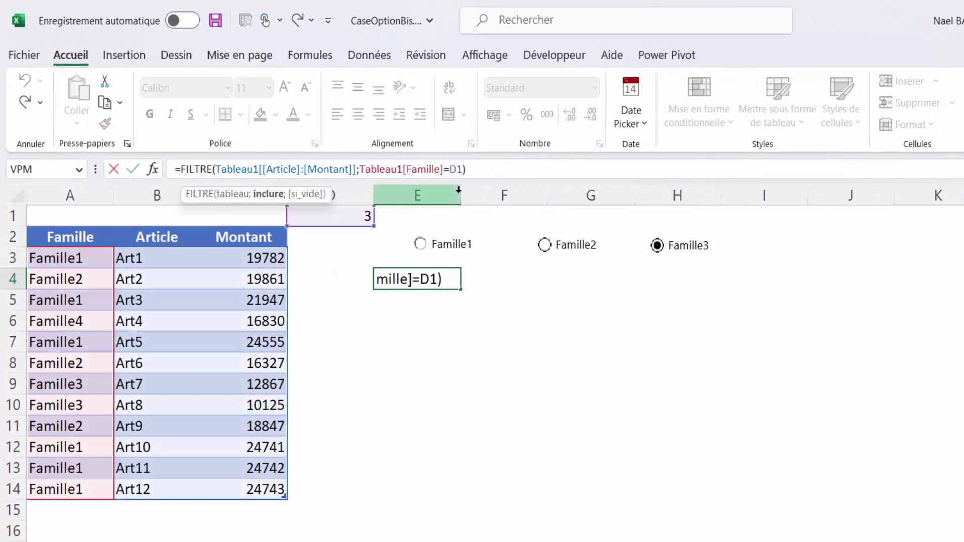
# Step: Replace D1 in the criterion with SI.MULTIPLE(D1;1;"Famille1";2;"Famille2";3;"Famille3")
pyautogui.write('si')
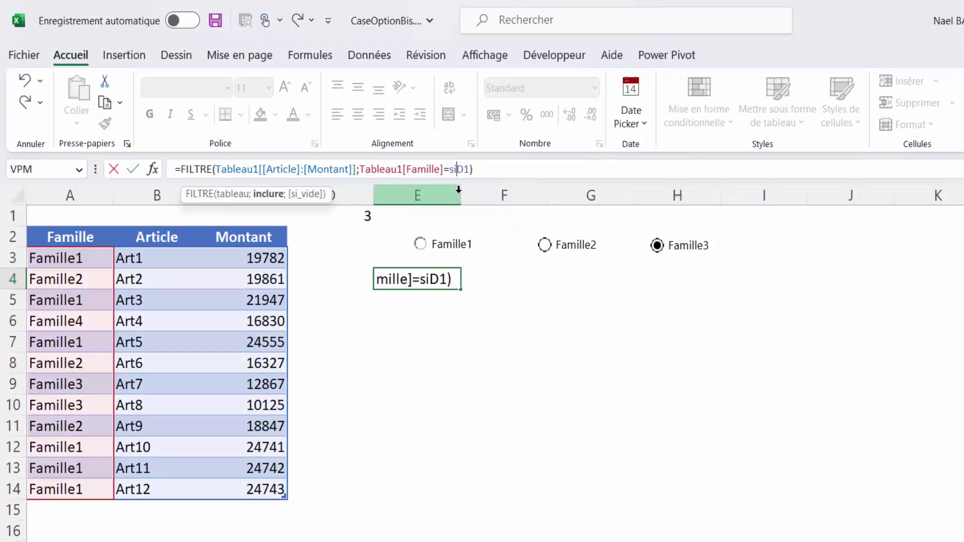
pyautogui.write('.mul')
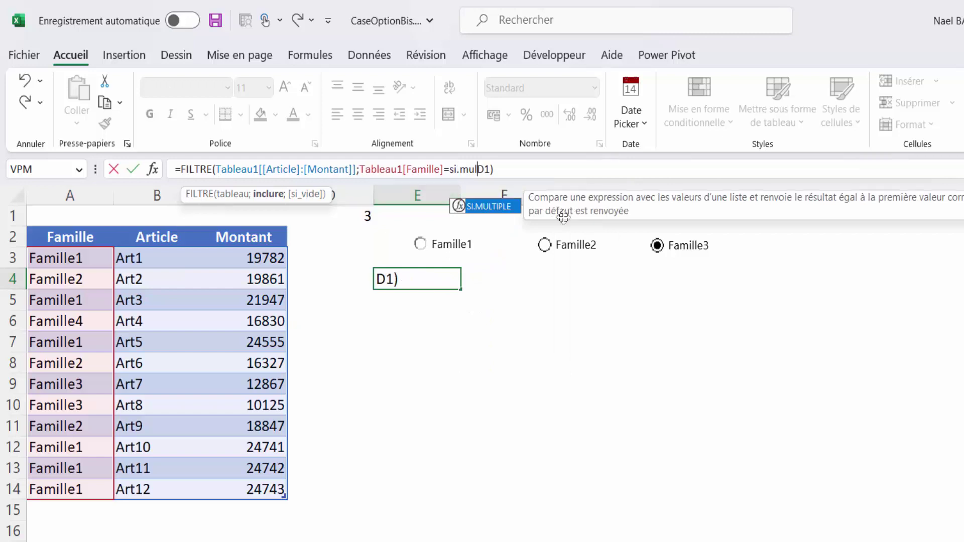
pyautogui.doubleClick(459, 206)
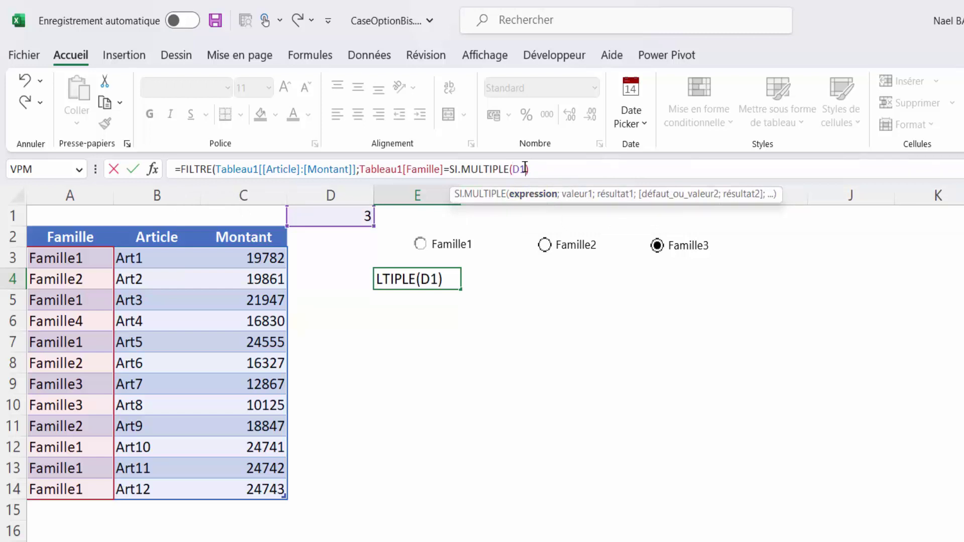
pyautogui.write(';')
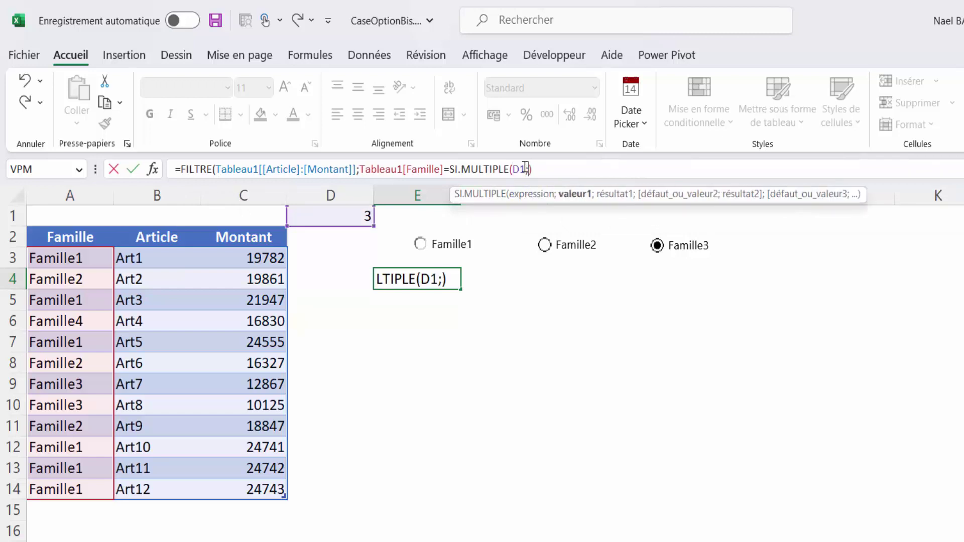
pyautogui.write('1')
pyautogui.write(';')
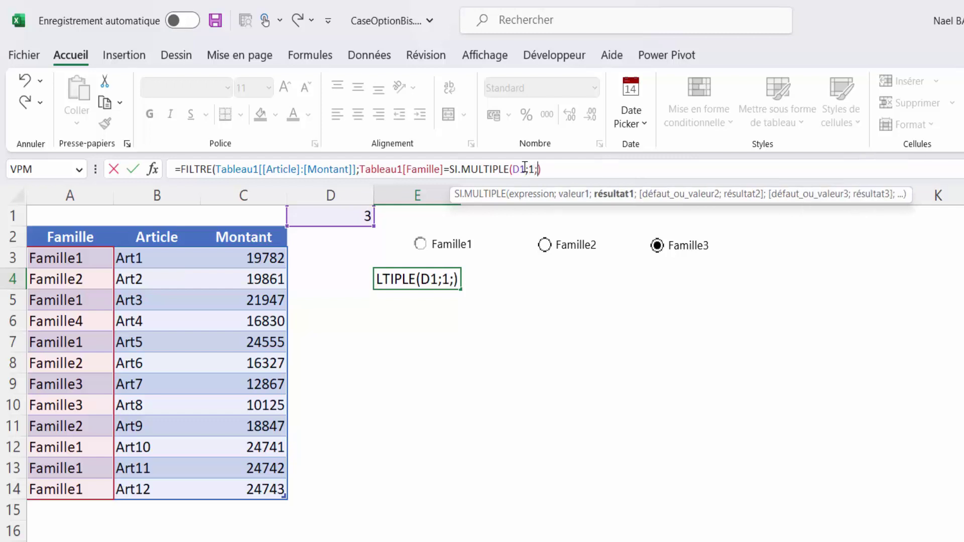
pyautogui.write('"Fa')
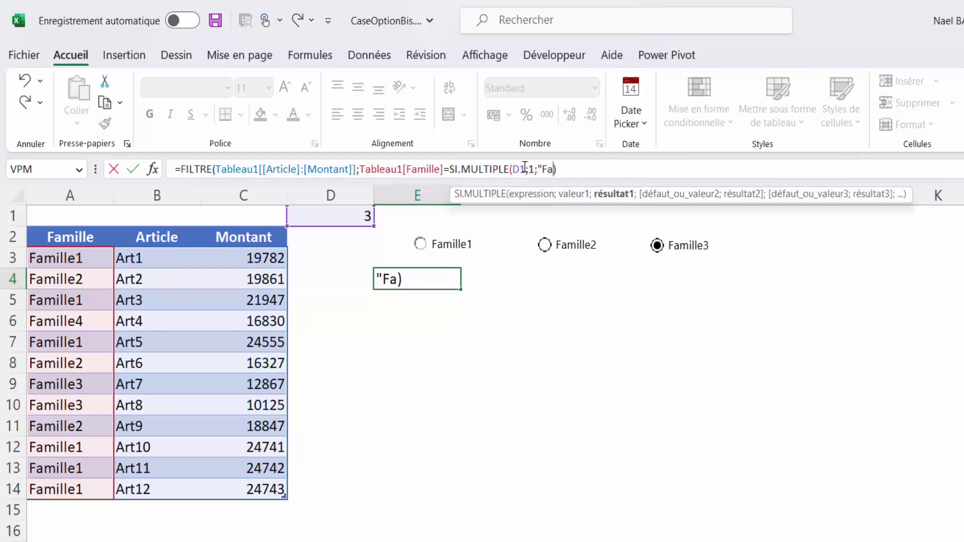
pyautogui.write('mille1')
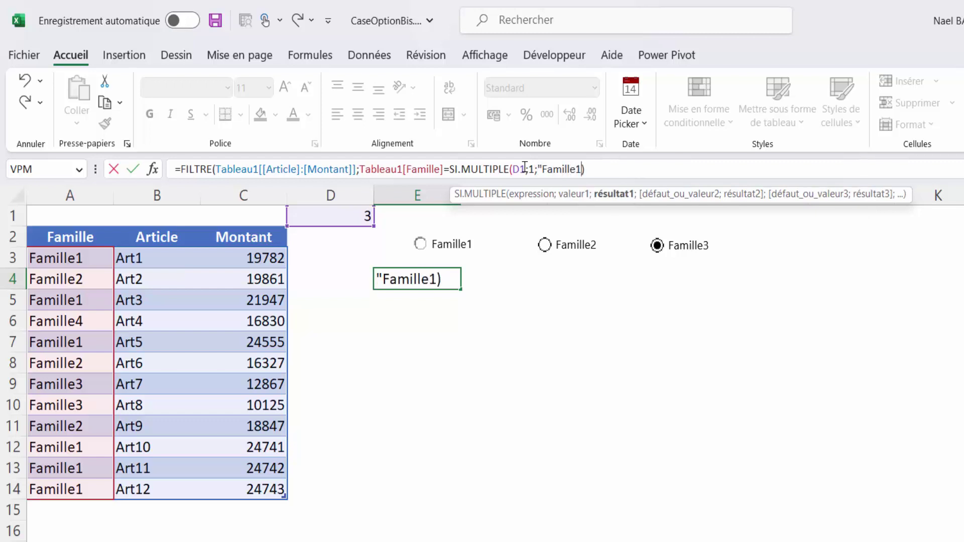
pyautogui.write('.')
pyautogui.press('BackSpace')
pyautogui.write(';')
pyautogui.write('2')
pyautogui.write(';"F')
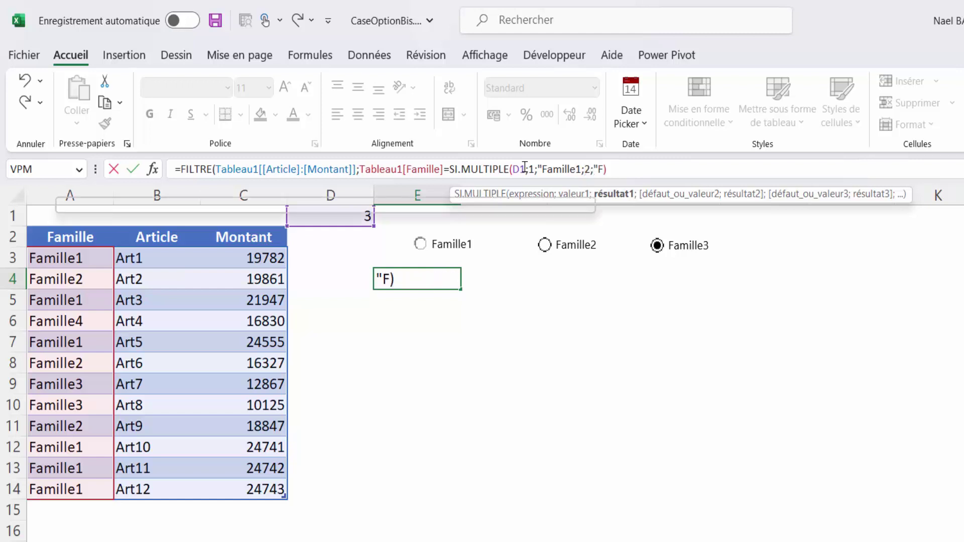
pyautogui.write('amille')
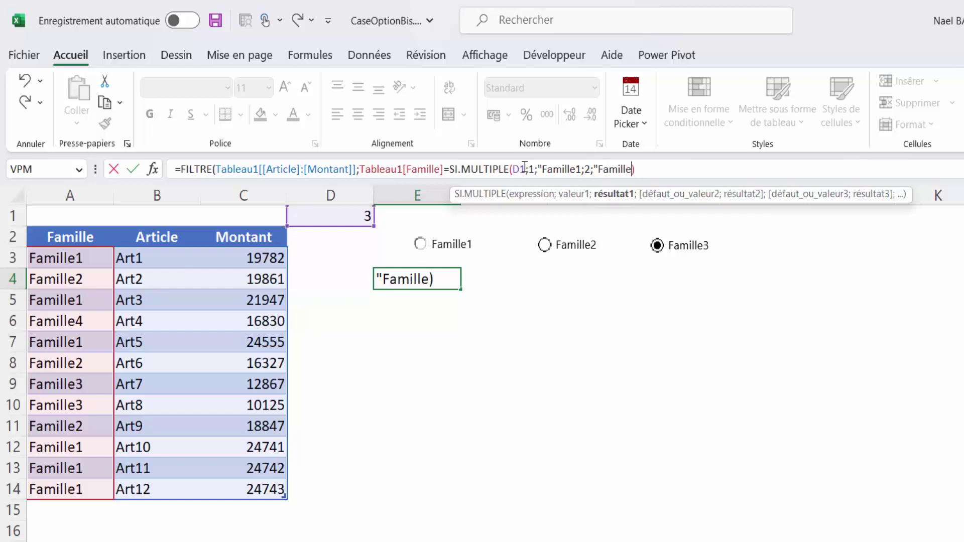
pyautogui.write('2"')
pyautogui.click(580, 169)
pyautogui.write('"')
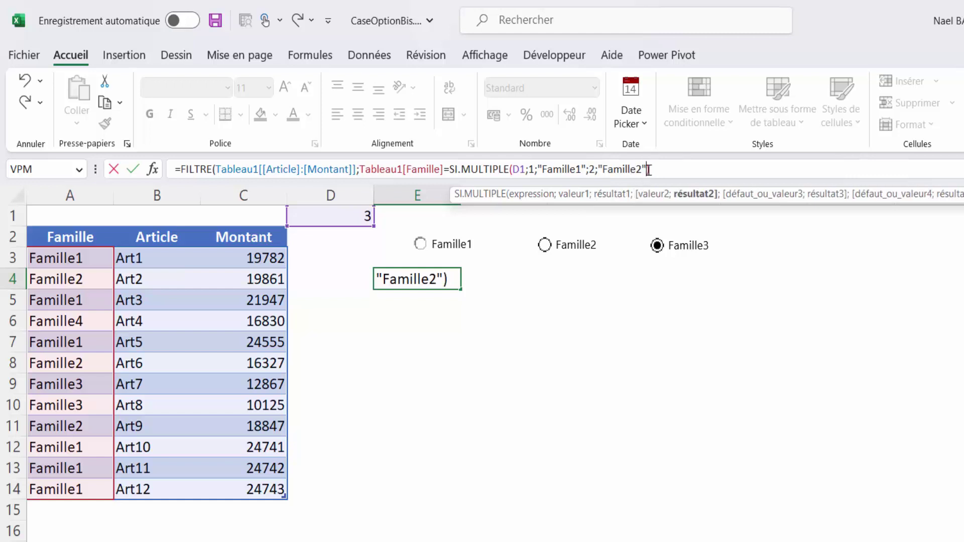
pyautogui.write(';')
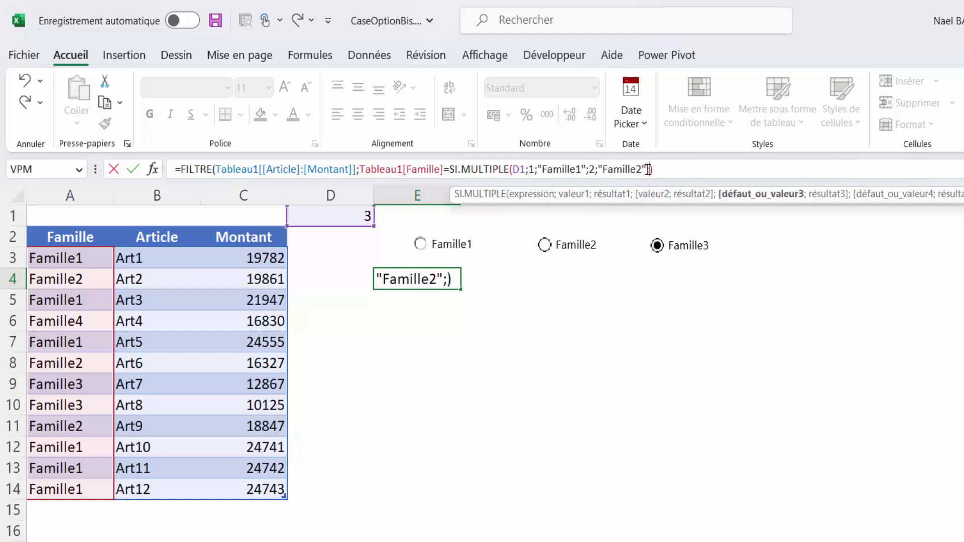
pyautogui.write('3')
pyautogui.write(';"F')
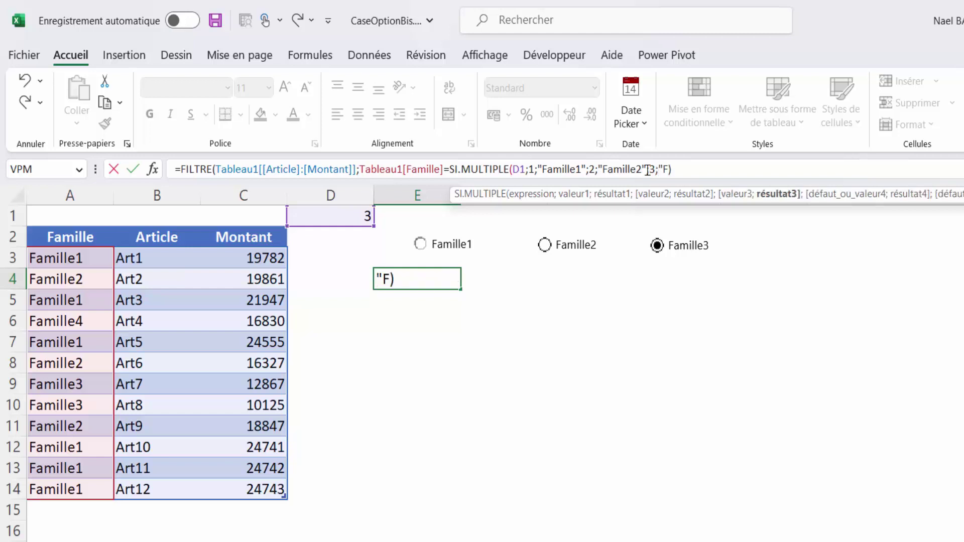
pyautogui.write('amille')
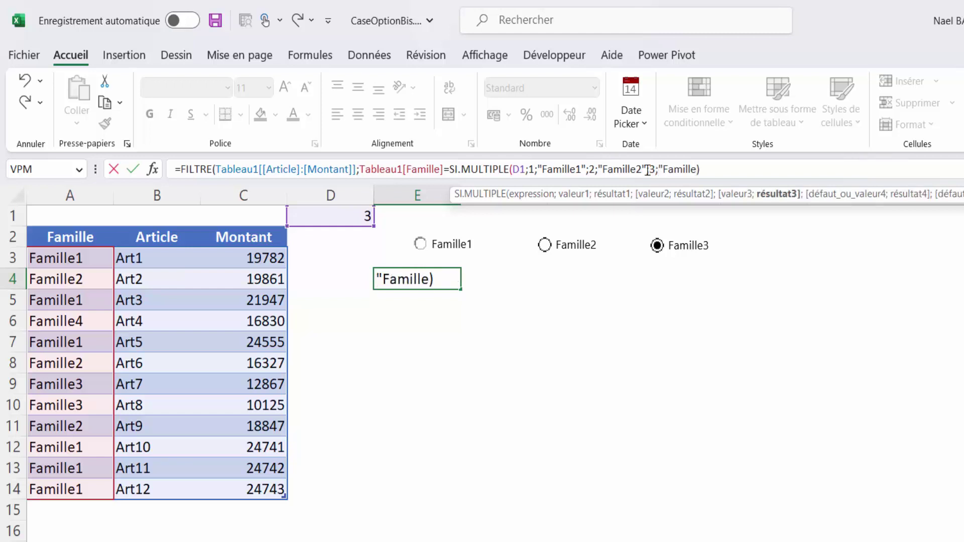
pyautogui.write('3"')
pyautogui.write(')')
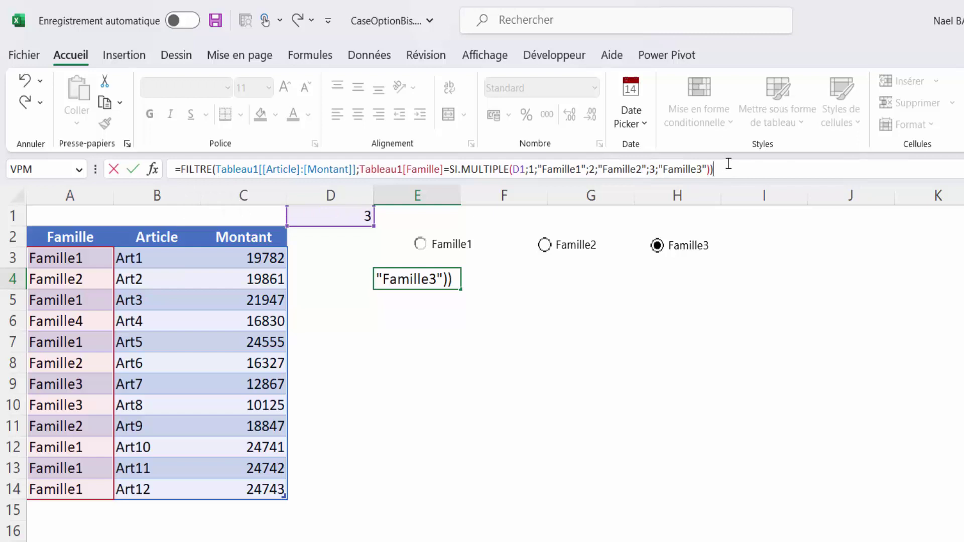
pyautogui.press('Return')
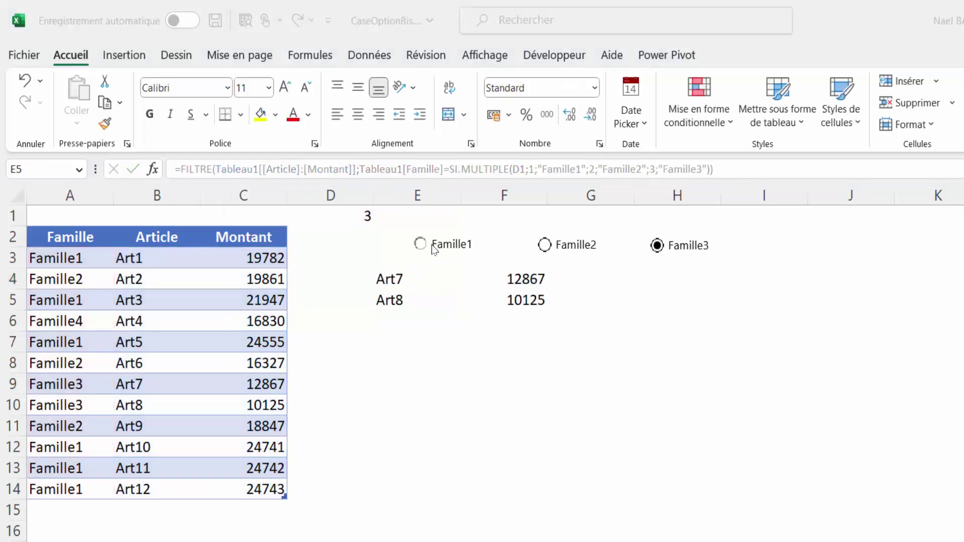
# Step: Select Famille1 and hide D1's linked number with a white font colour
pyautogui.click(420, 245)
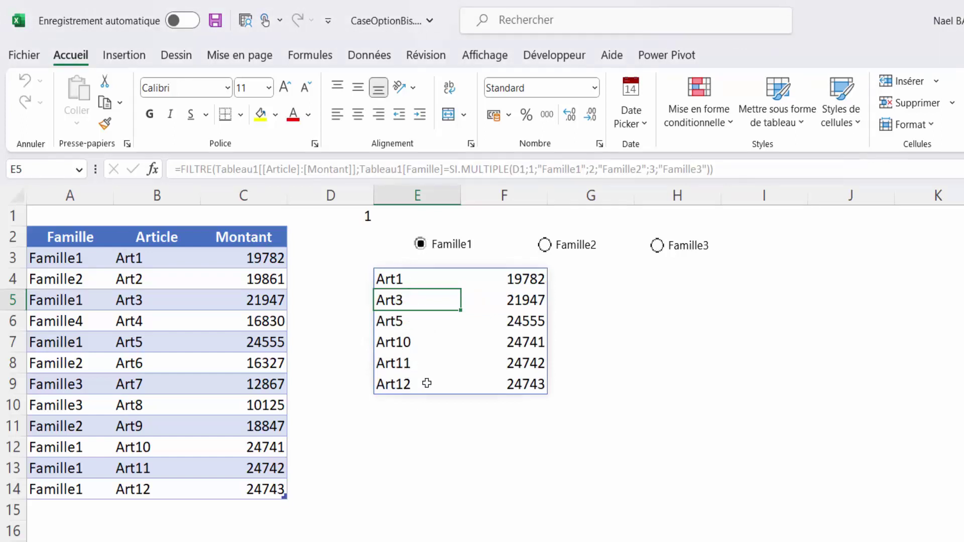
pyautogui.click(364, 221)
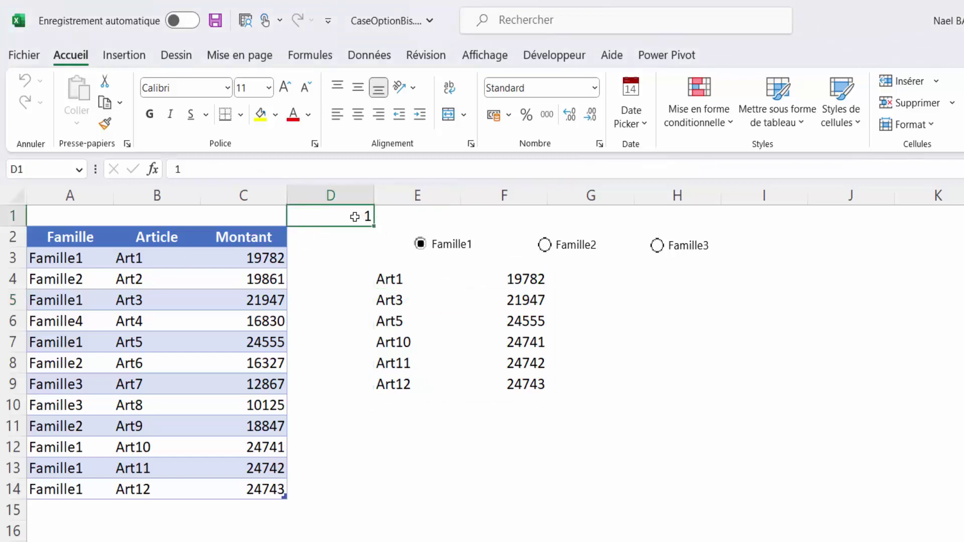
pyautogui.click(308, 115)
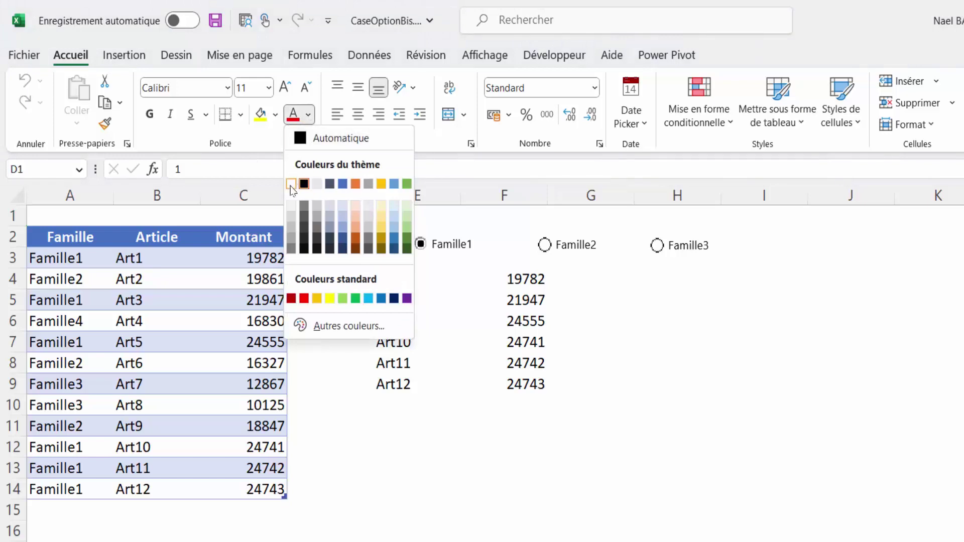
pyautogui.click(295, 185)
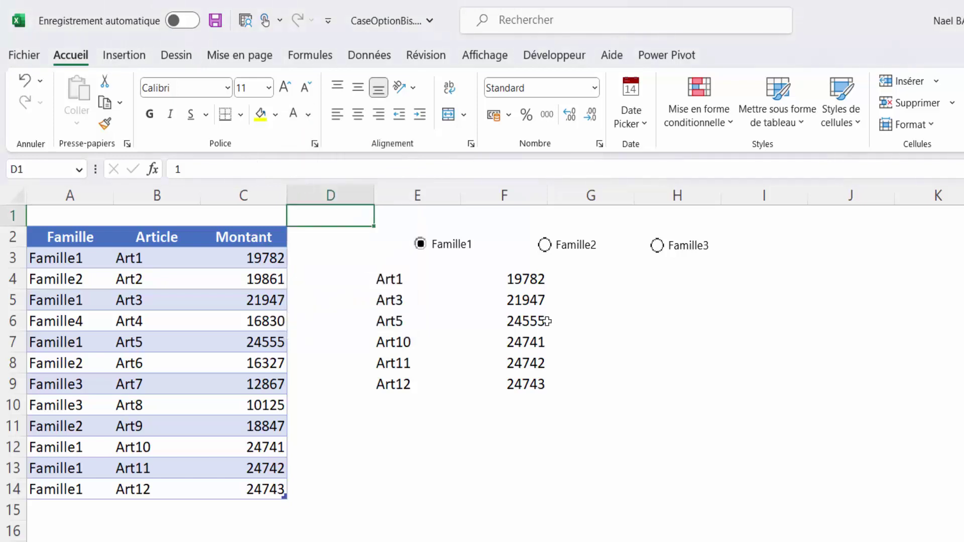
pyautogui.click(256, 260)
pyautogui.moveTo(256, 315); pyautogui.dragTo(204, 501)
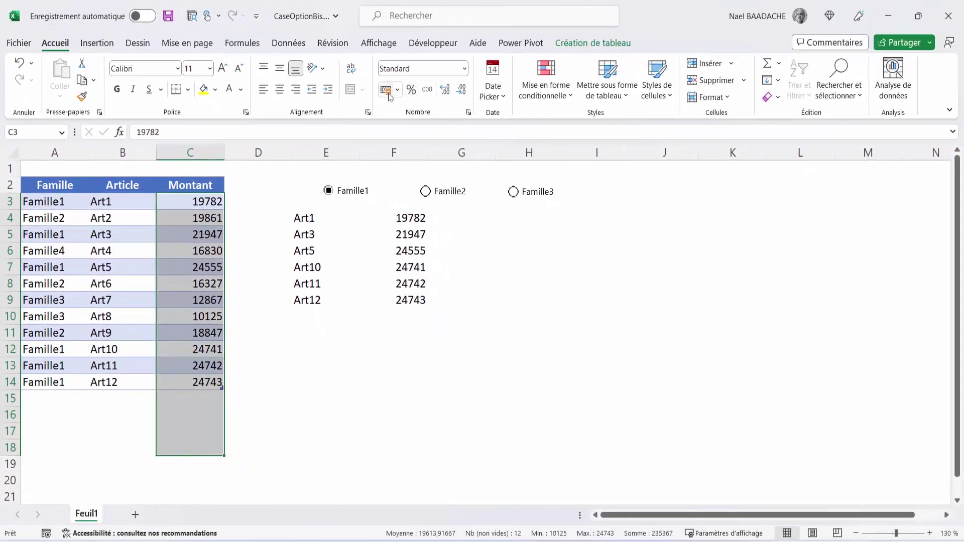
# Step: Format C3:C18 as euro currency and F4:F18 as accounting euros with no decimals, then select E4:F9
pyautogui.click(386, 90)
pyautogui.click(461, 89)
pyautogui.click(461, 89)
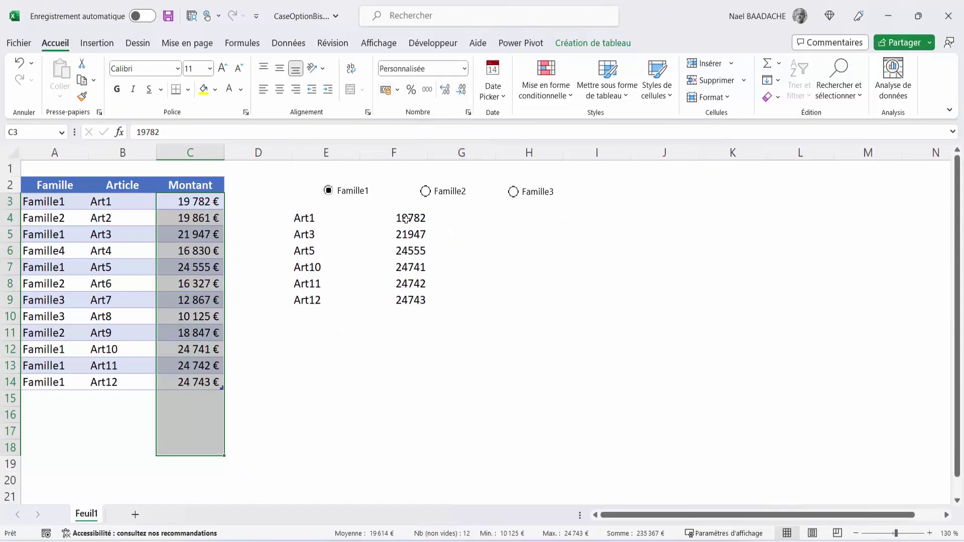
pyautogui.moveTo(405, 219); pyautogui.dragTo(404, 442)
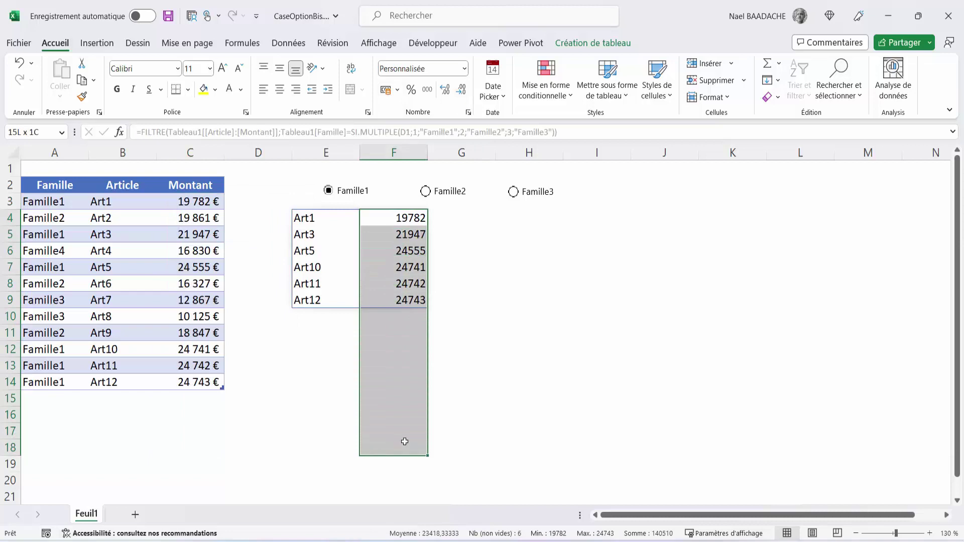
pyautogui.click(386, 89)
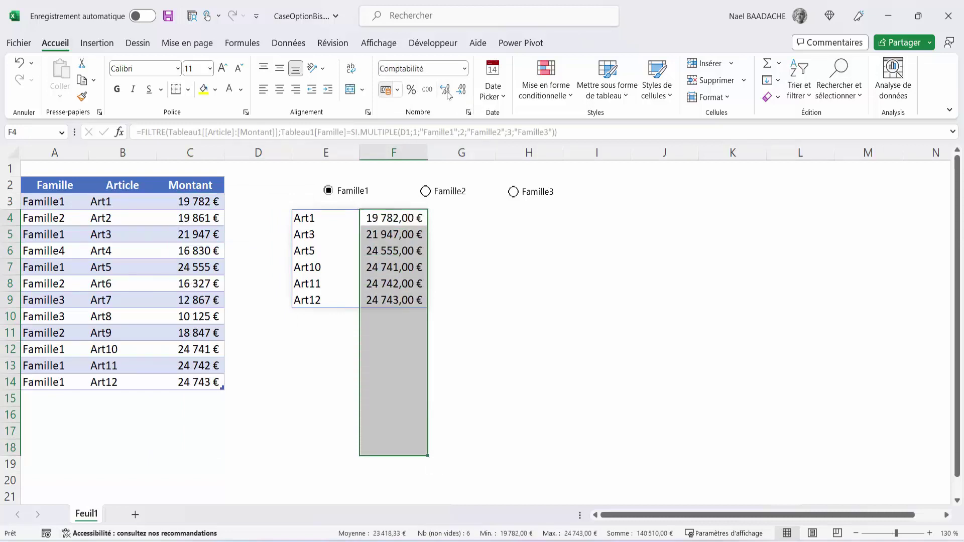
pyautogui.click(462, 91)
pyautogui.click(462, 92)
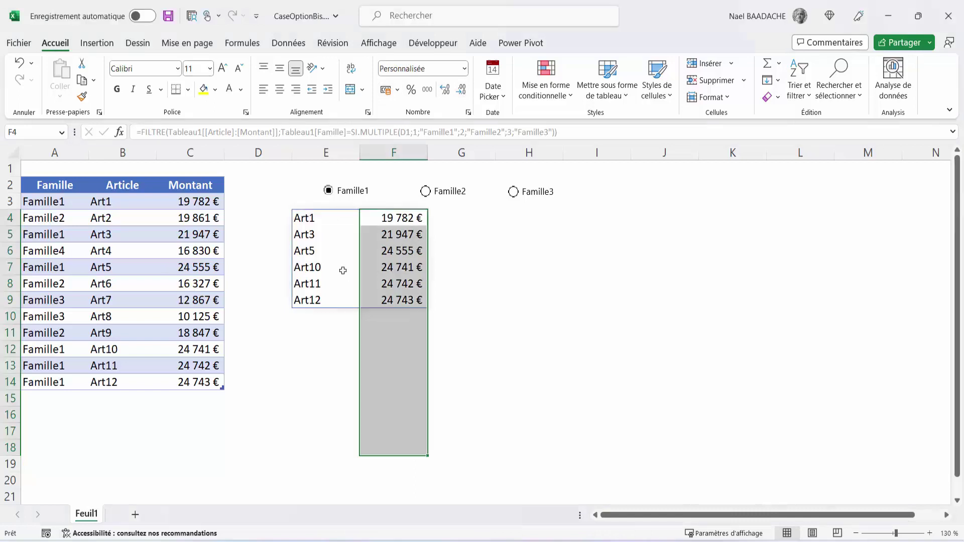
pyautogui.click(326, 267)
pyautogui.moveTo(307, 218)
pyautogui.mouseDown()
pyautogui.moveTo(402, 315)
pyautogui.moveTo(402, 451)
pyautogui.mouseUp()
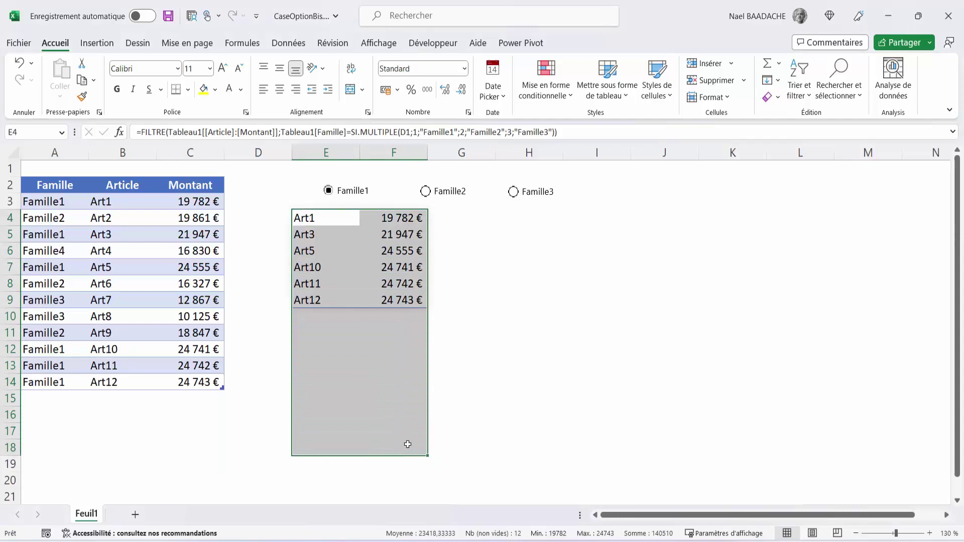
# Step: Begin a new formula-based conditional formatting rule for the selected result list
pyautogui.click(572, 96)
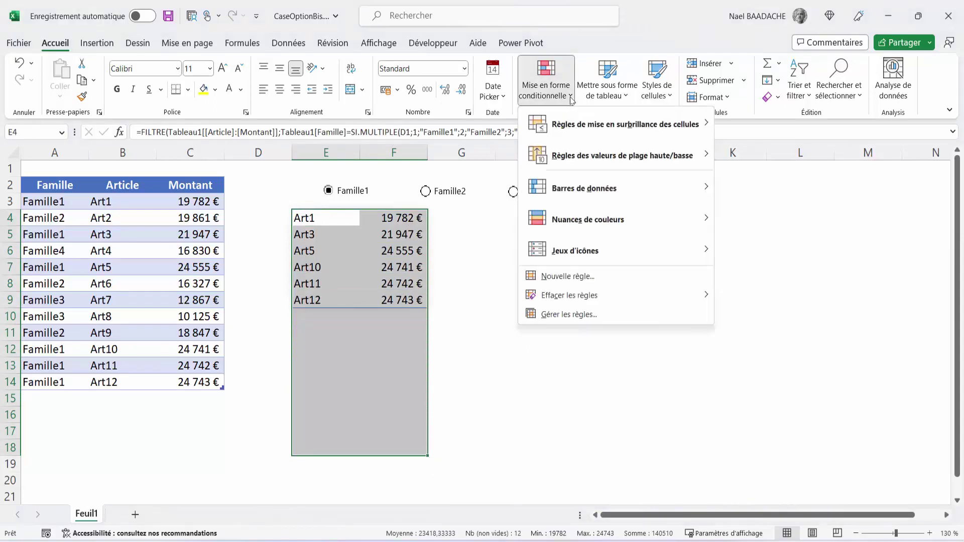
pyautogui.click(585, 278)
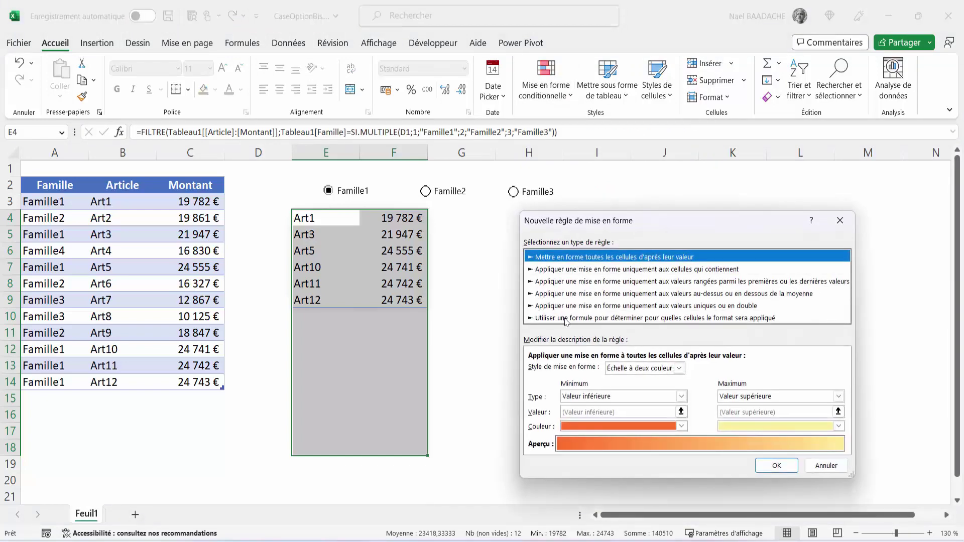
pyautogui.click(566, 318)
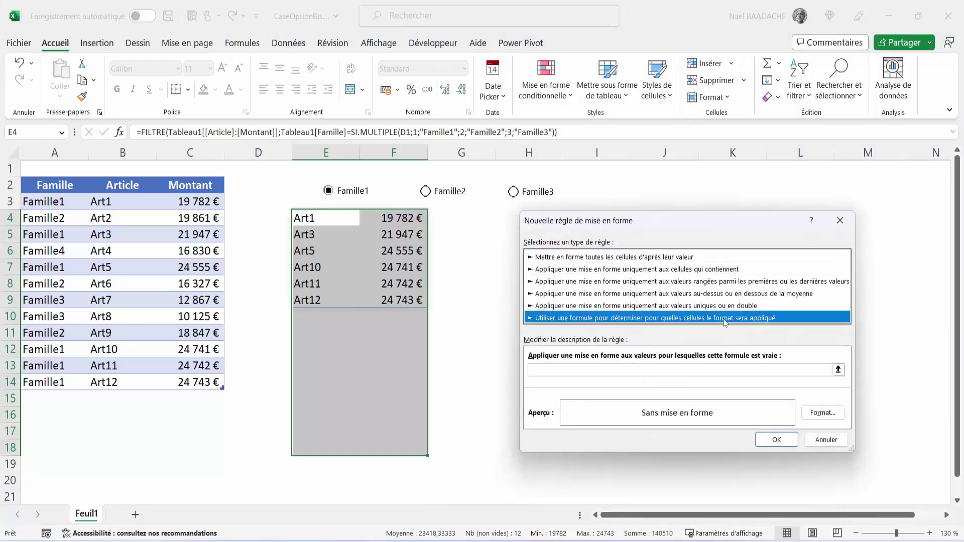
pyautogui.click(572, 372)
pyautogui.click(573, 371)
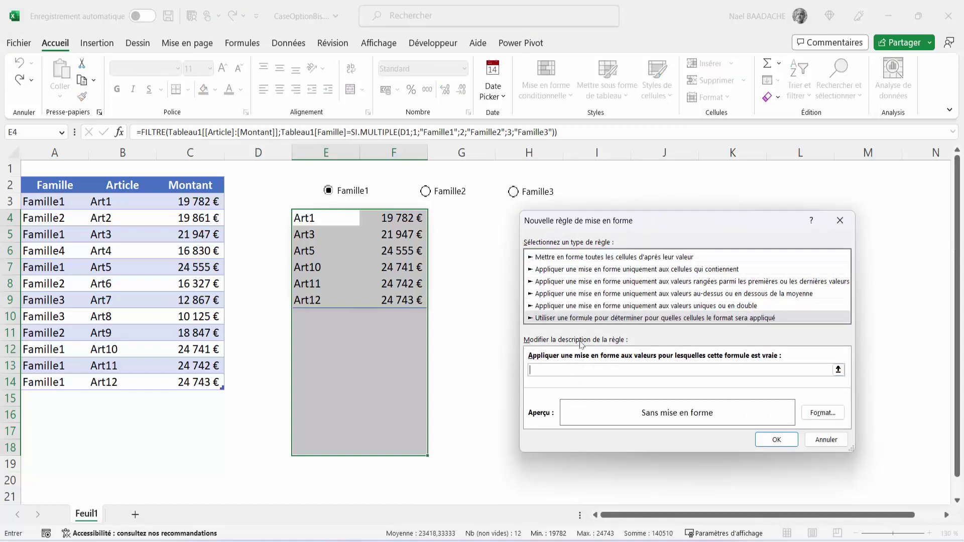
# Step: Enter the rule condition =$E4<>"" with only the column of E4 locked
pyautogui.click(315, 220)
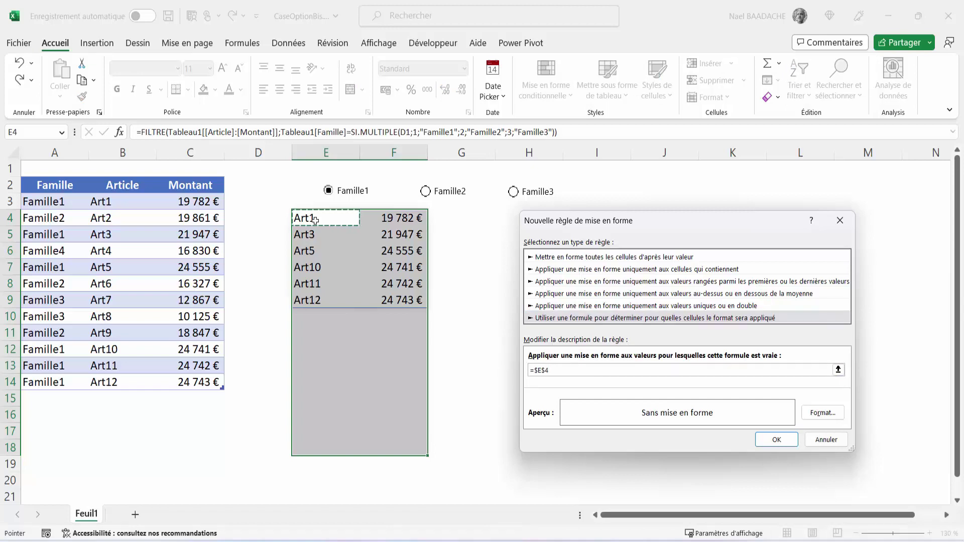
pyautogui.press('F4')
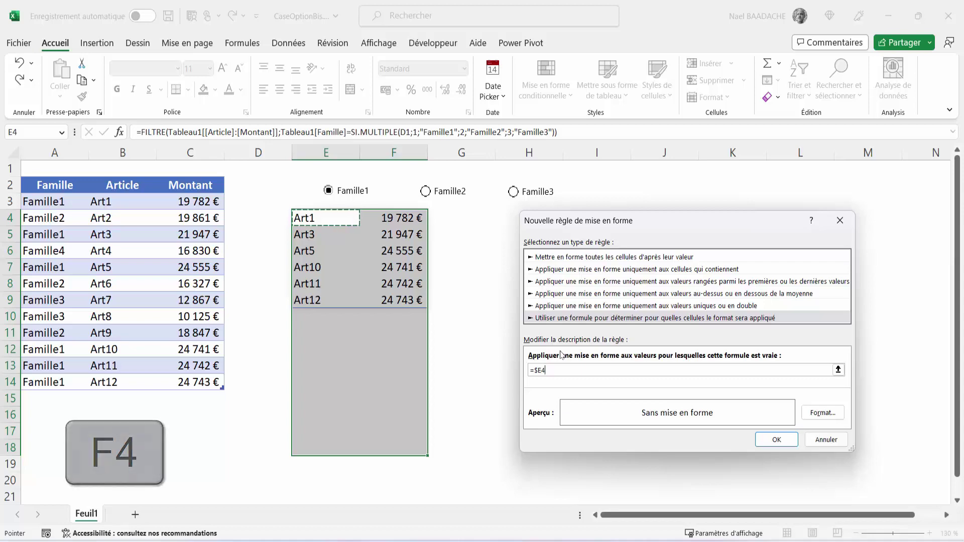
pyautogui.write('<>')
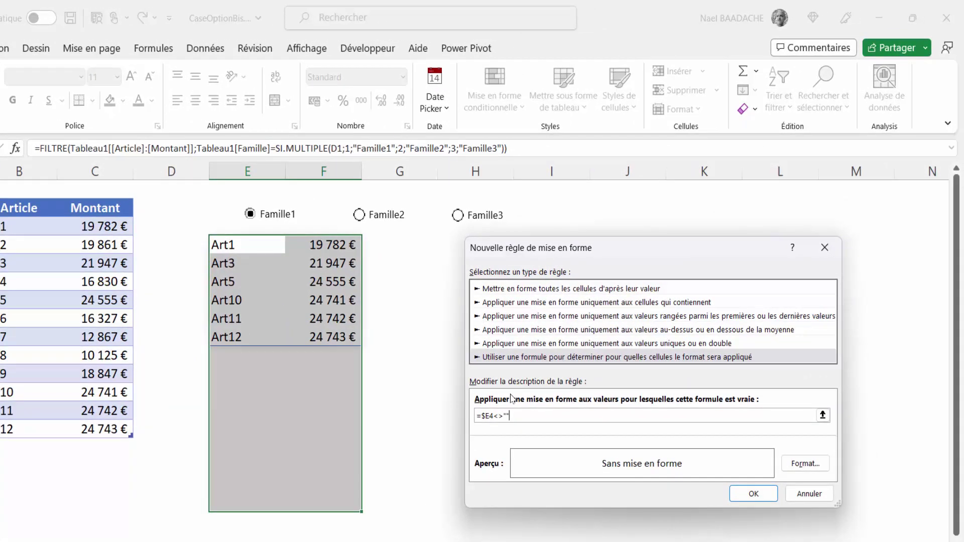
# Step: Give the rule's format dotted top, left, bottom and right borders
pyautogui.click(804, 464)
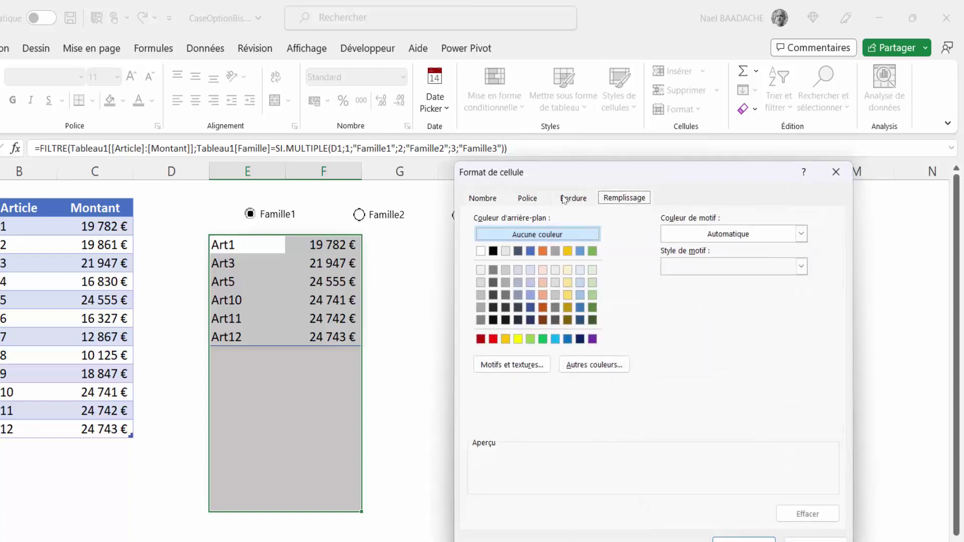
pyautogui.click(566, 200)
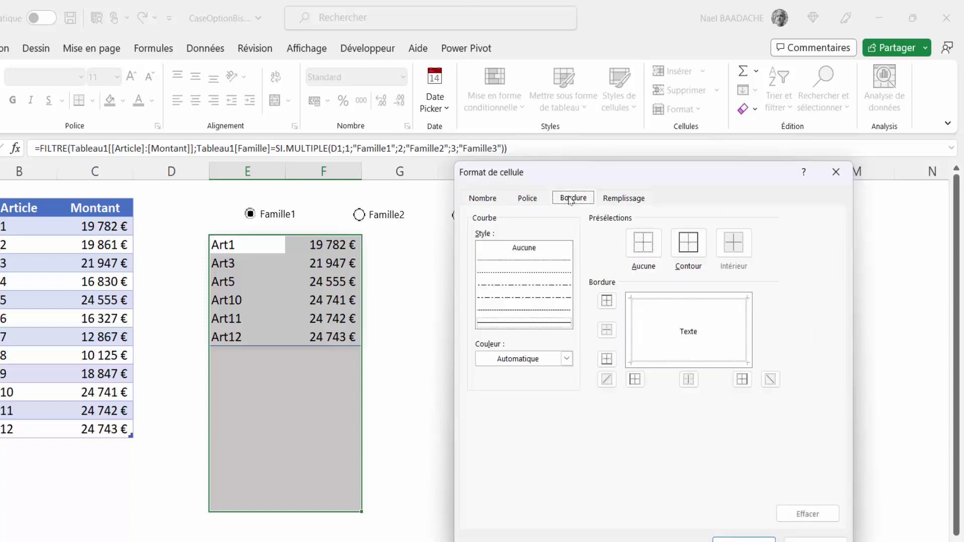
pyautogui.click(534, 273)
pyautogui.click(606, 300)
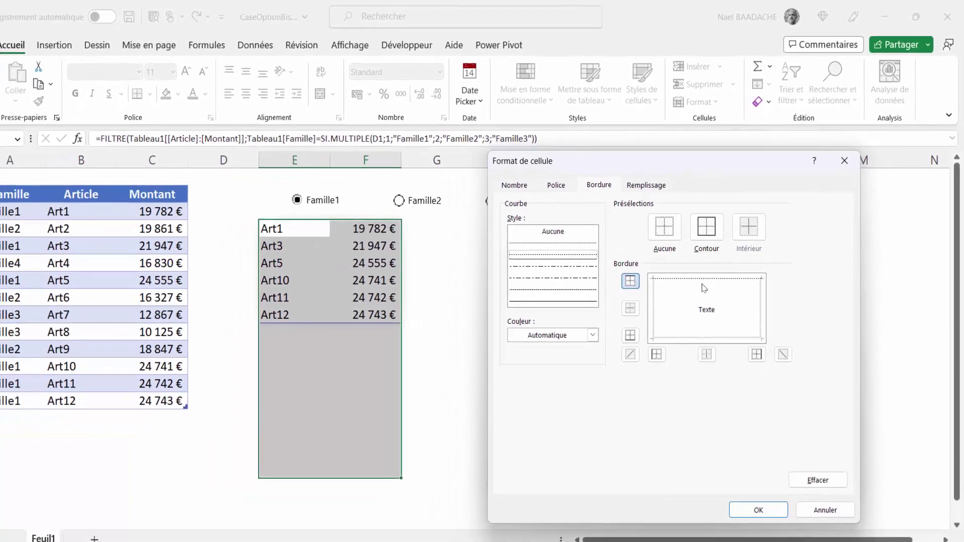
pyautogui.click(675, 299)
pyautogui.click(721, 323)
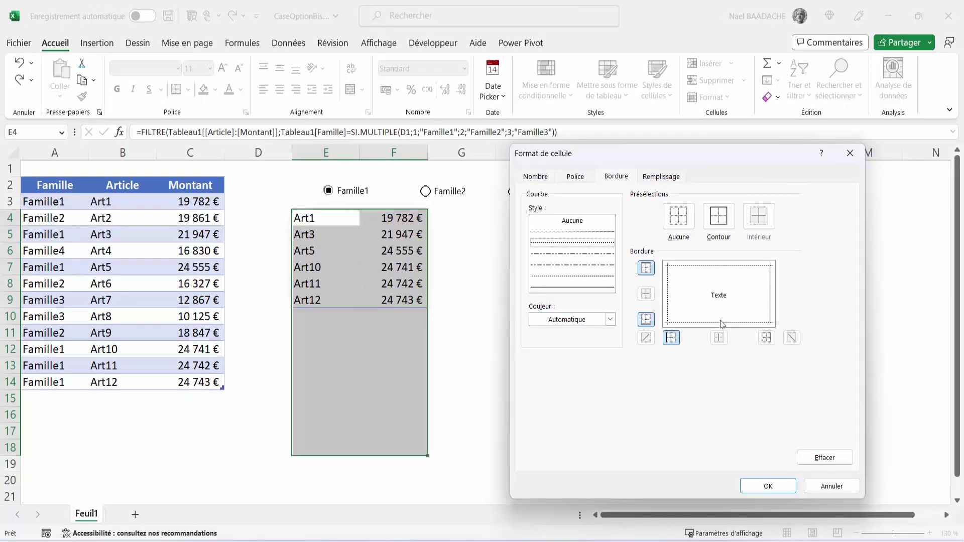
pyautogui.click(777, 307)
# Step: Add a light salmon background fill and confirm the rule's format
pyautogui.click(657, 181)
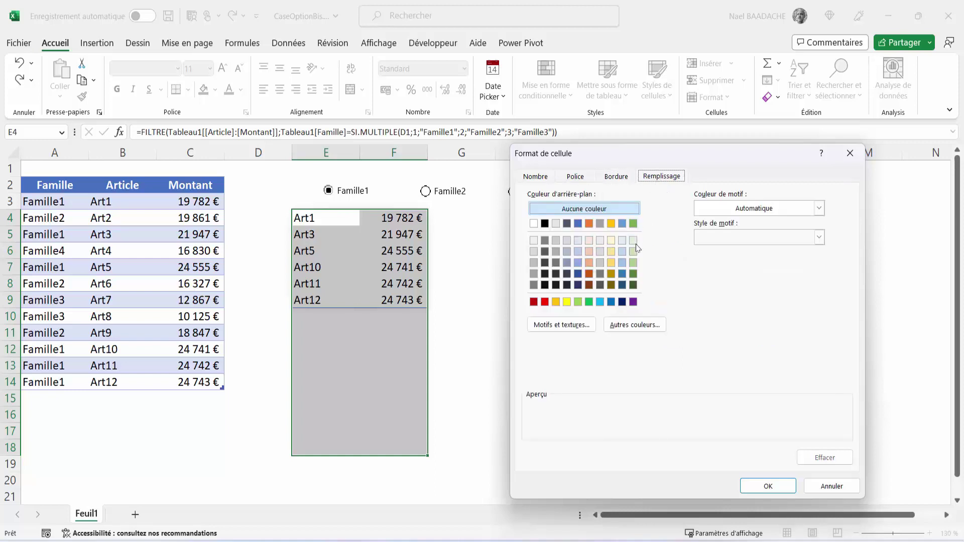
pyautogui.click(588, 252)
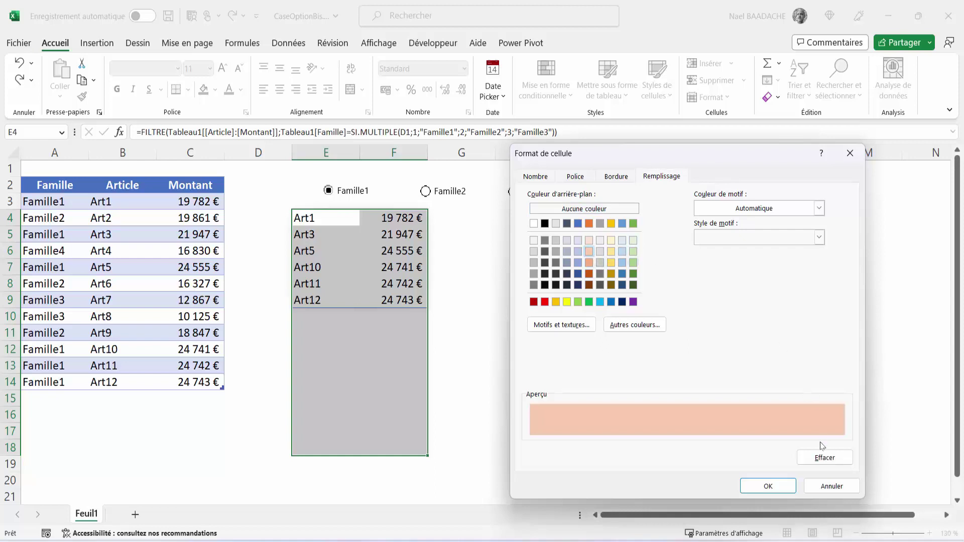
pyautogui.click(776, 490)
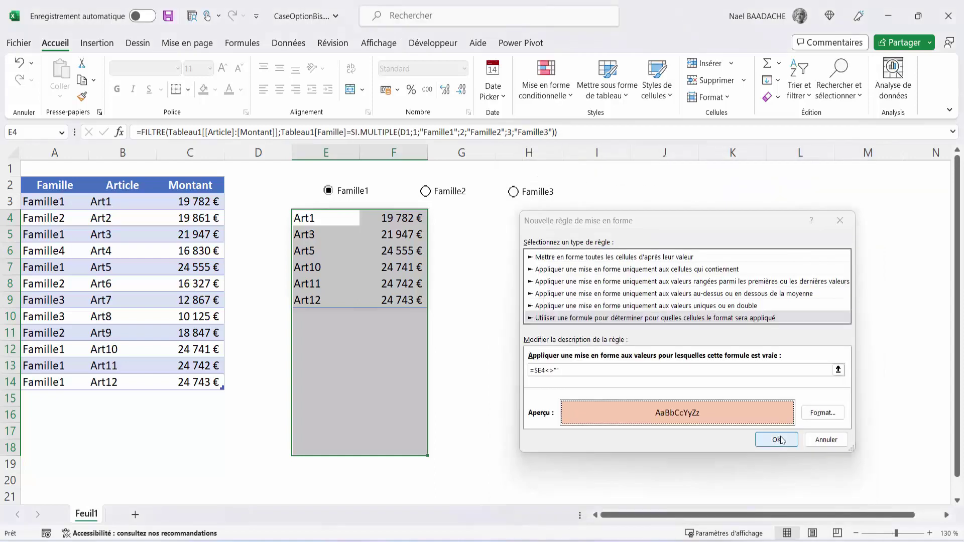
# Step: Create the conditional formatting rule and copy Famille1 from A14 down to A16
pyautogui.click(777, 440)
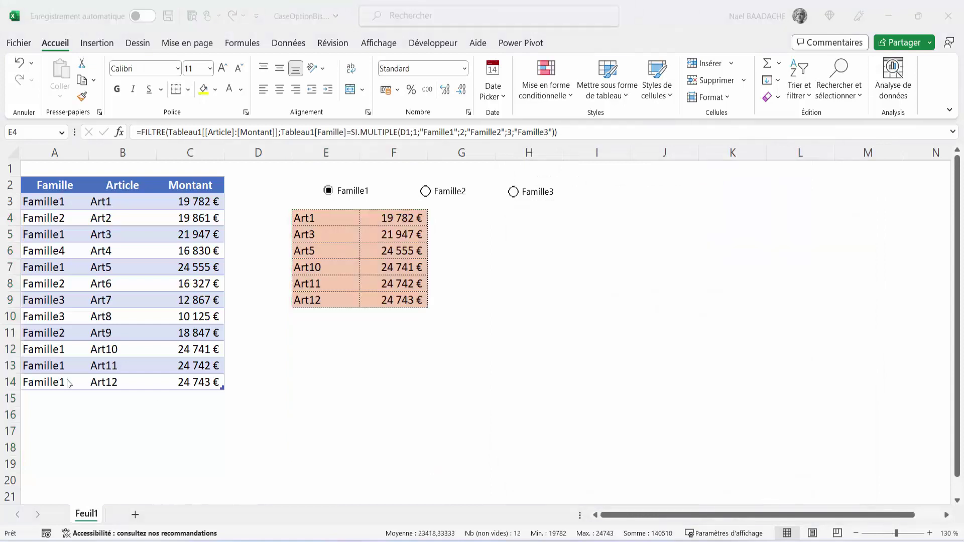
pyautogui.click(57, 386)
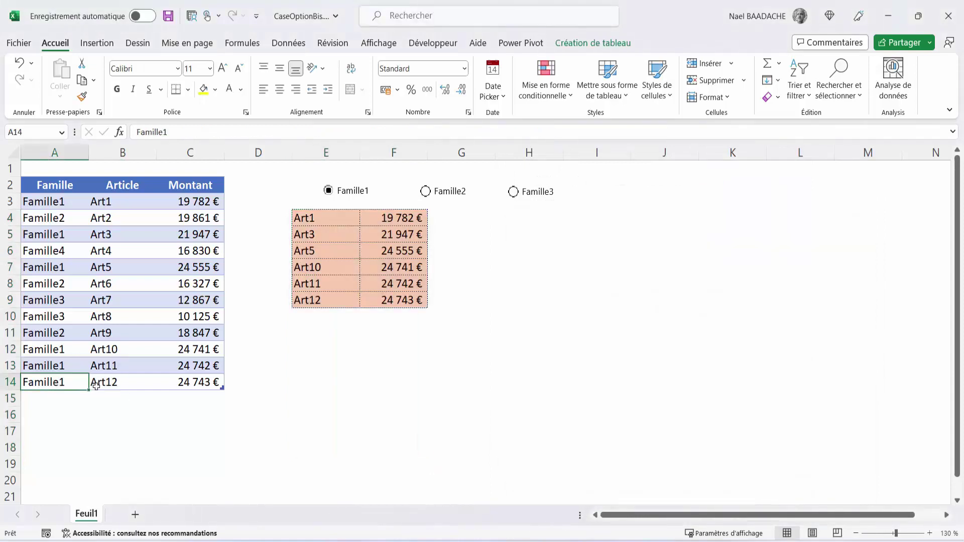
pyautogui.moveTo(87, 394); pyautogui.dragTo(84, 422)
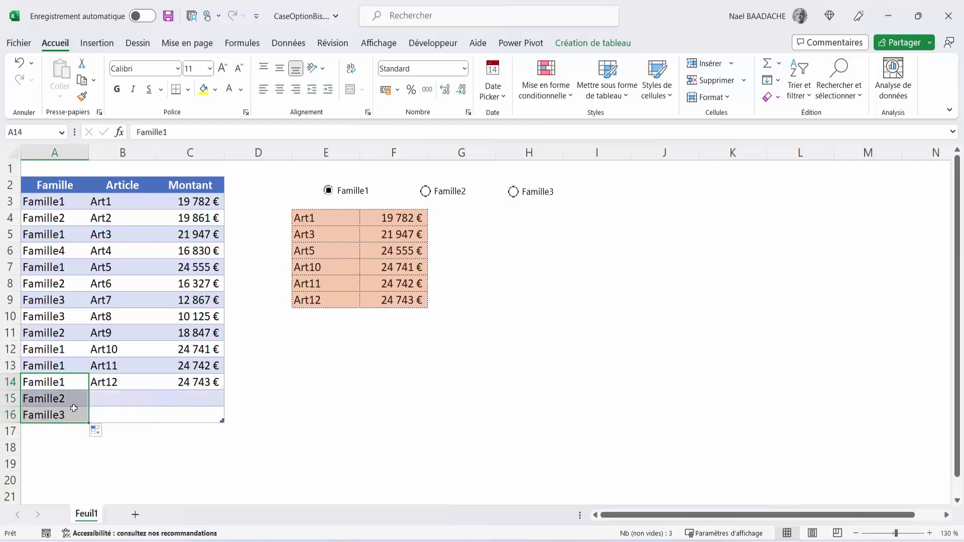
pyautogui.click(97, 433)
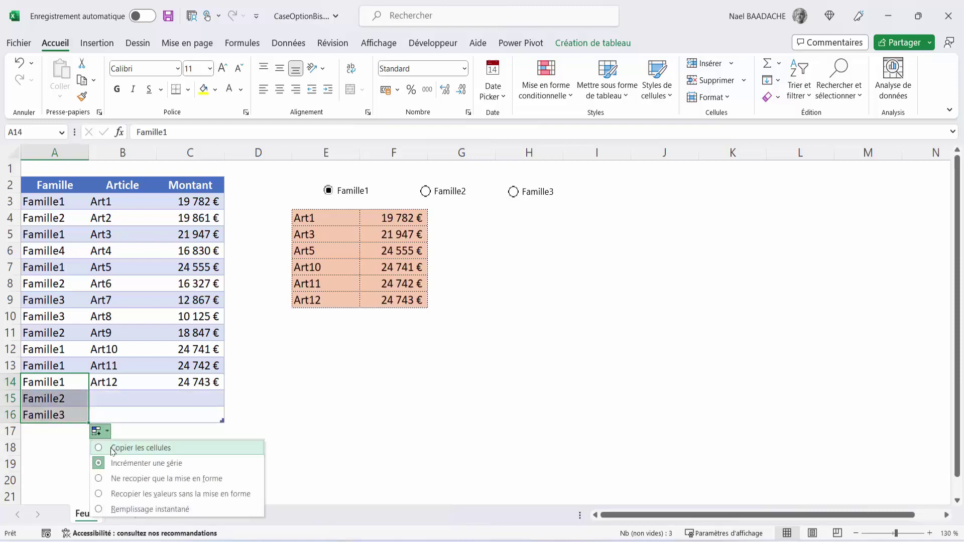
pyautogui.click(113, 449)
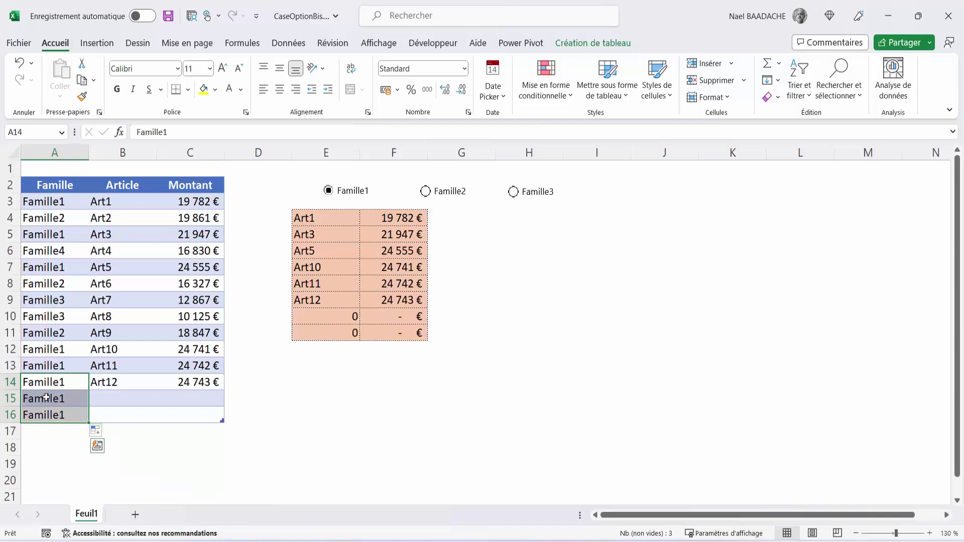
# Step: Fill Art12 and its amount down to row 16, creating Art13 and Art14, and select the result range
pyautogui.click(123, 401)
pyautogui.click(127, 384)
pyautogui.moveTo(127, 384)
pyautogui.mouseDown()
pyautogui.moveTo(190, 384)
pyautogui.moveTo(222, 425)
pyautogui.mouseUp()
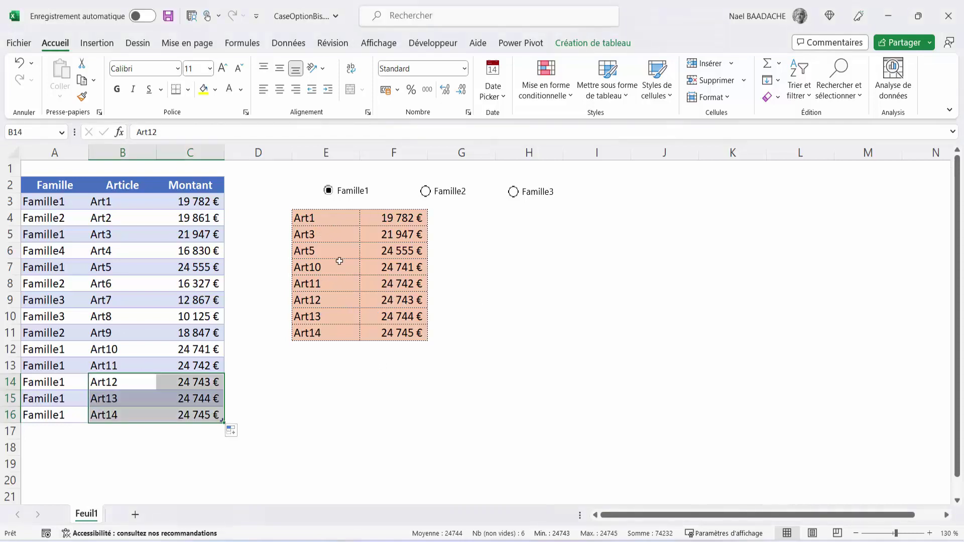
pyautogui.moveTo(314, 215)
pyautogui.mouseDown()
pyautogui.moveTo(405, 291)
pyautogui.moveTo(406, 334)
pyautogui.mouseUp()
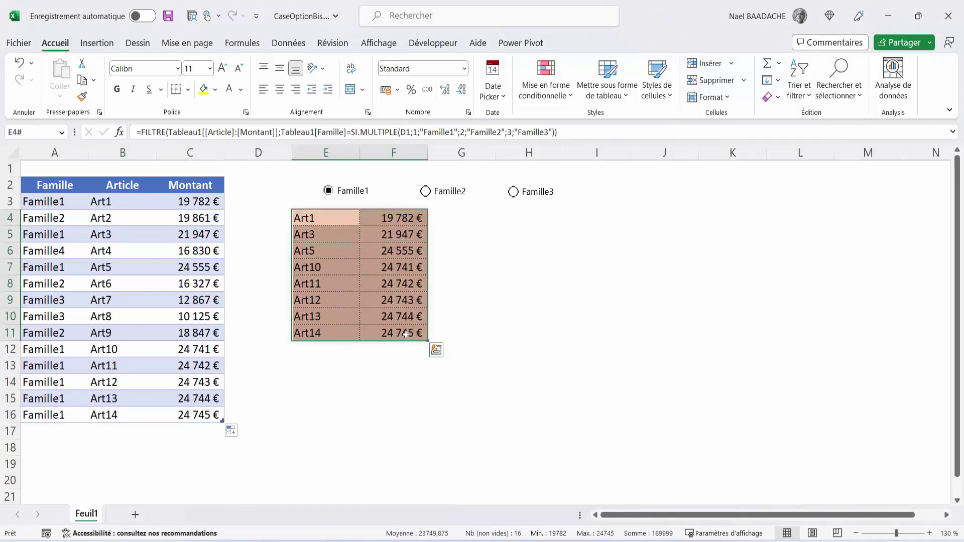
# Step: Insert a clustered horizontal bar chart of E4:F11 and place it right of the result table
pyautogui.hotkey('alt', 'F1')
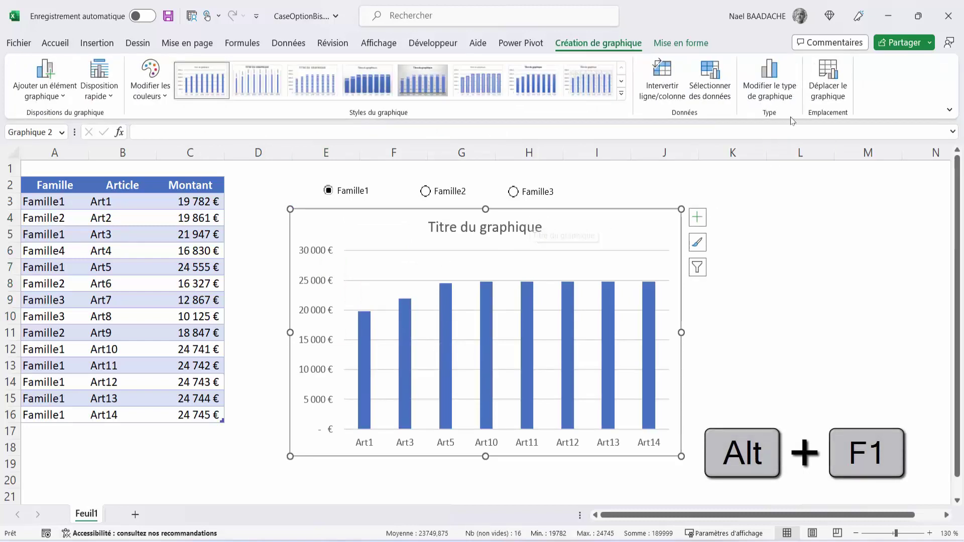
pyautogui.click(770, 76)
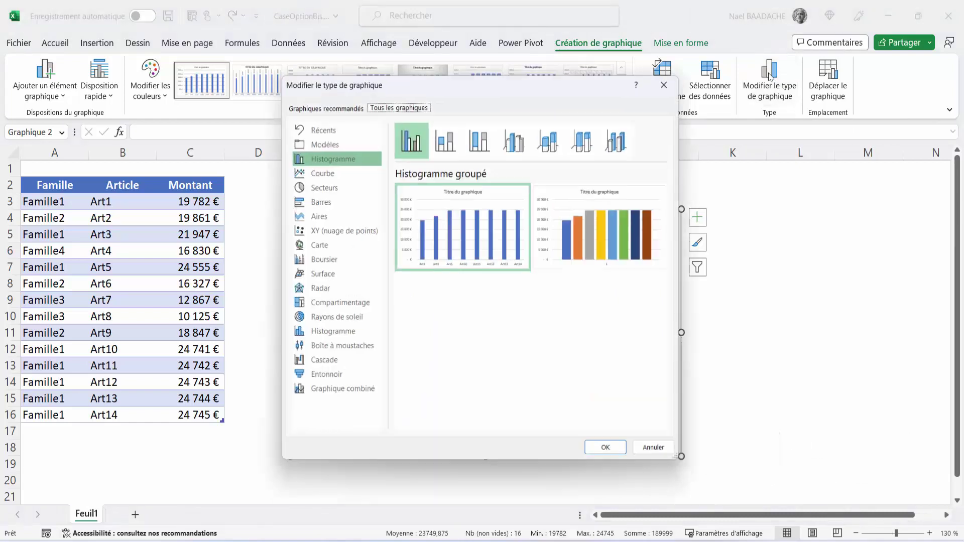
pyautogui.click(322, 202)
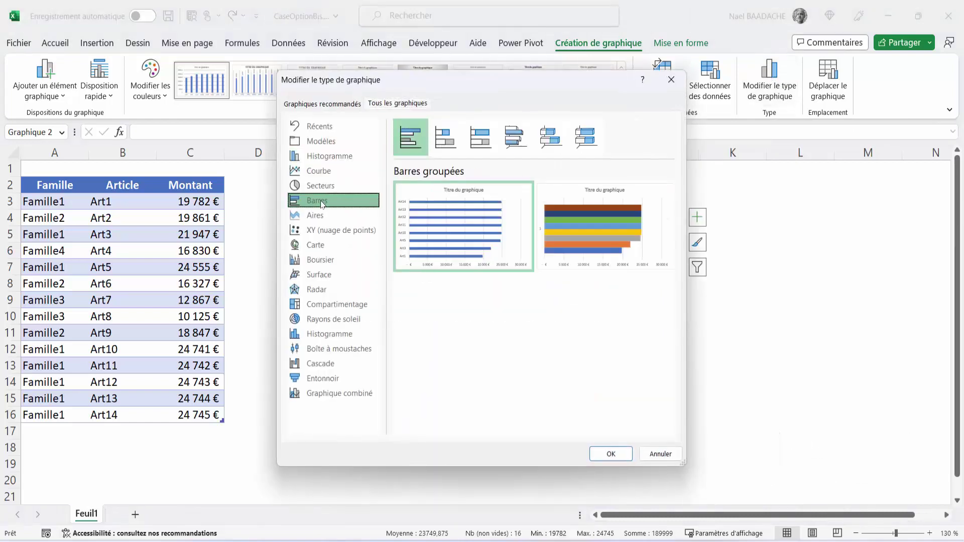
pyautogui.click(610, 454)
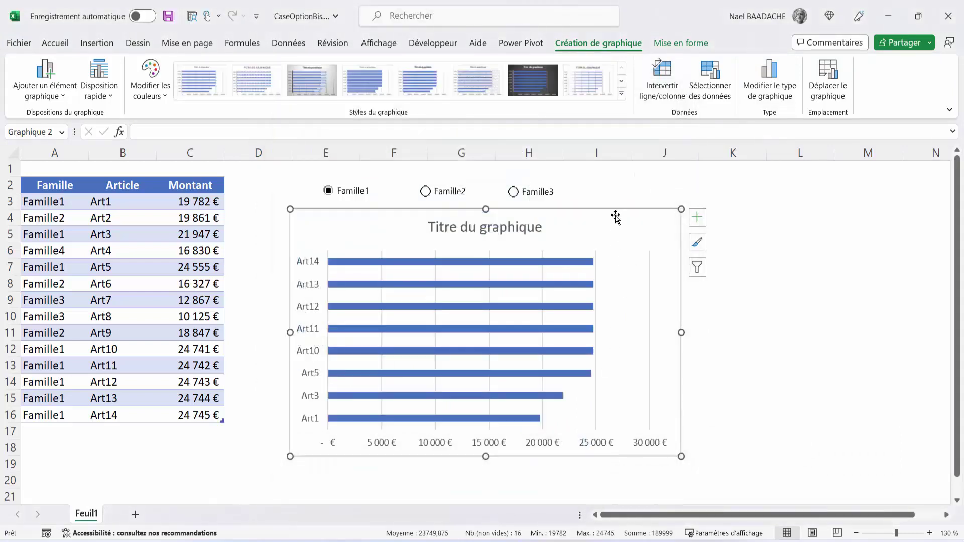
pyautogui.moveTo(615, 216); pyautogui.dragTo(808, 217)
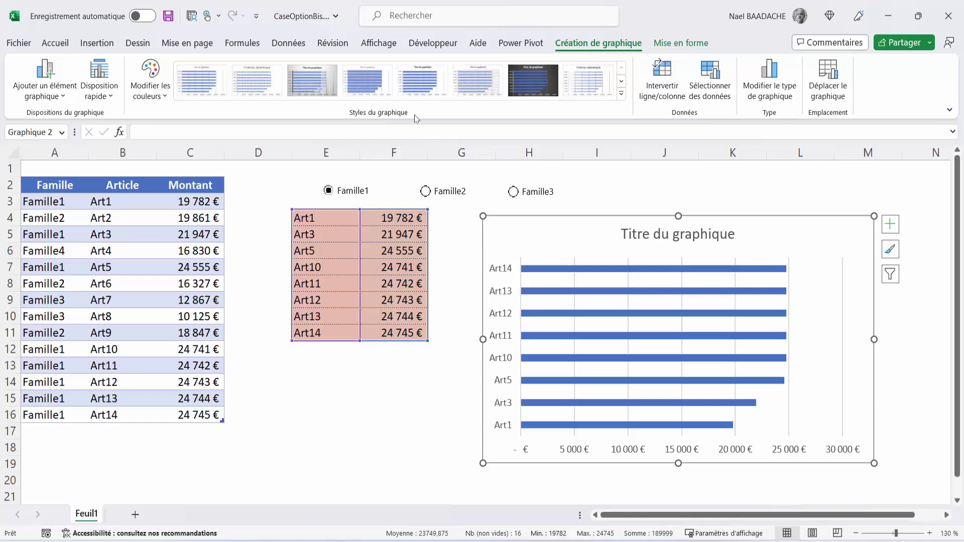
# Step: Apply chart Style 3 with value labels and delete the chart title
pyautogui.click(622, 94)
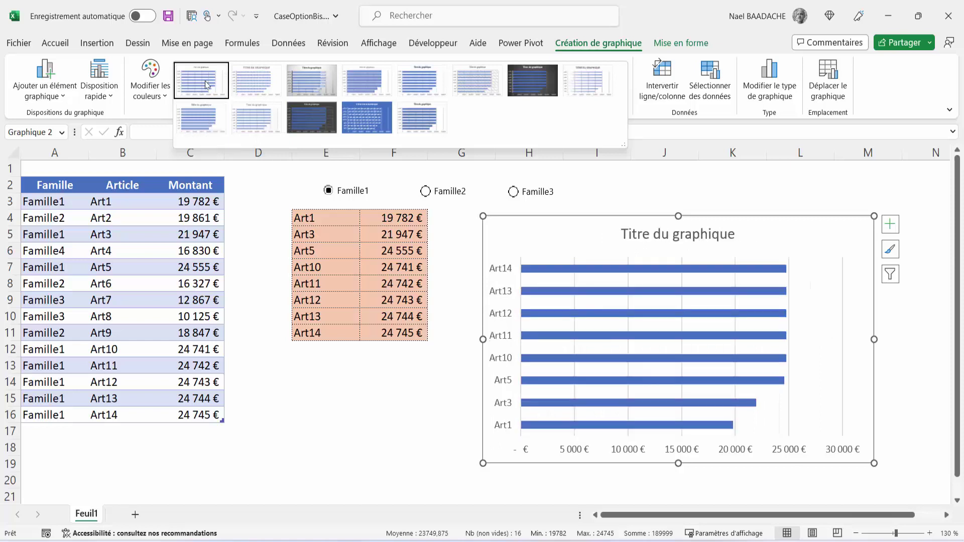
pyautogui.click(306, 79)
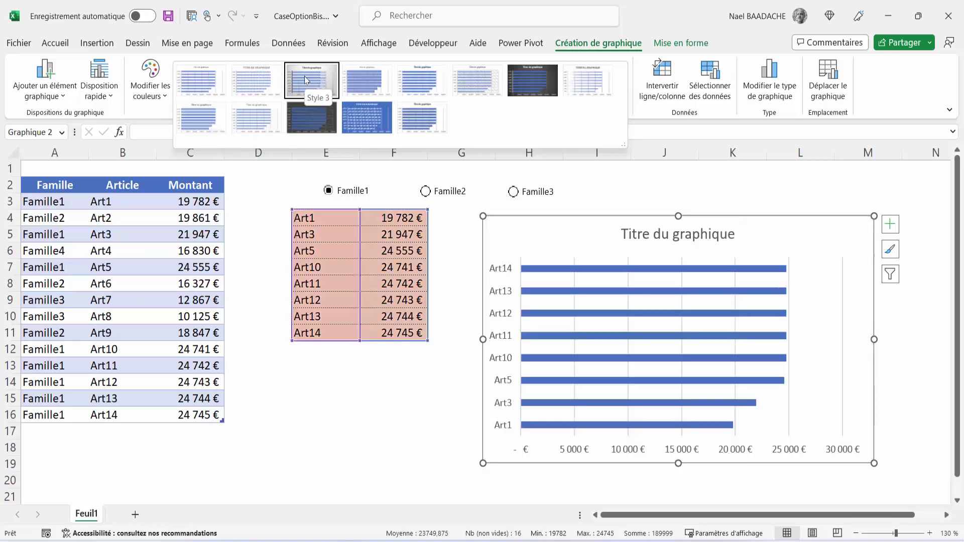
pyautogui.click(705, 245)
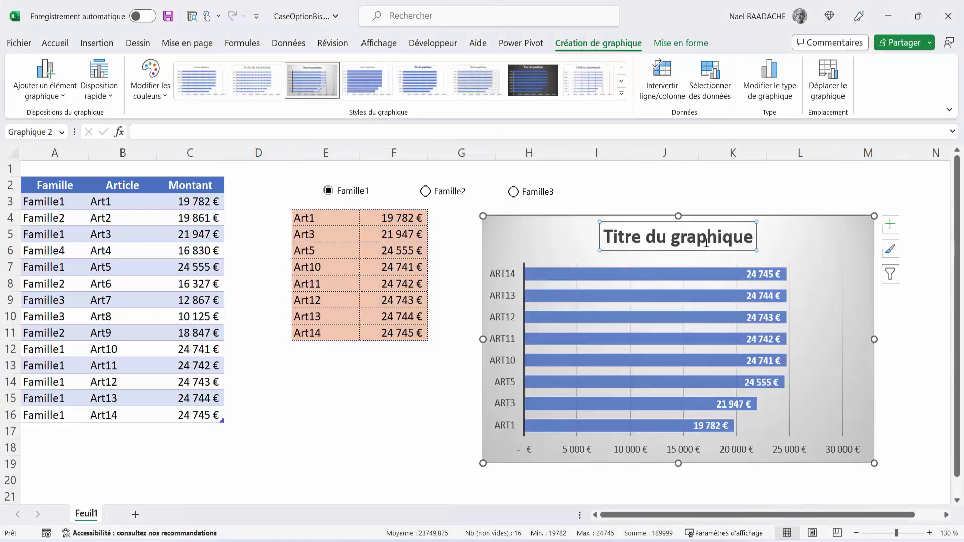
pyautogui.press('Delete')
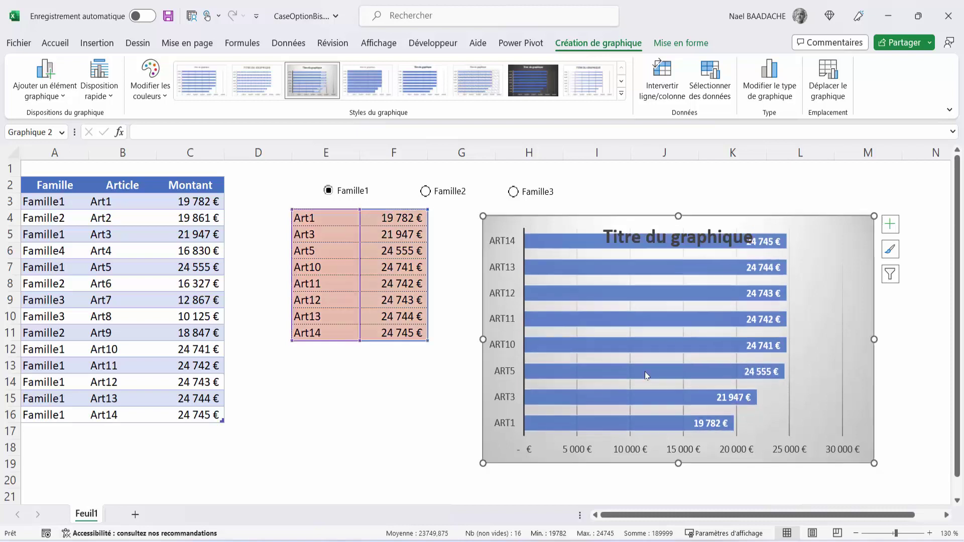
# Step: Set the horizontal value axis Minimum to 1000
pyautogui.doubleClick(528, 454)
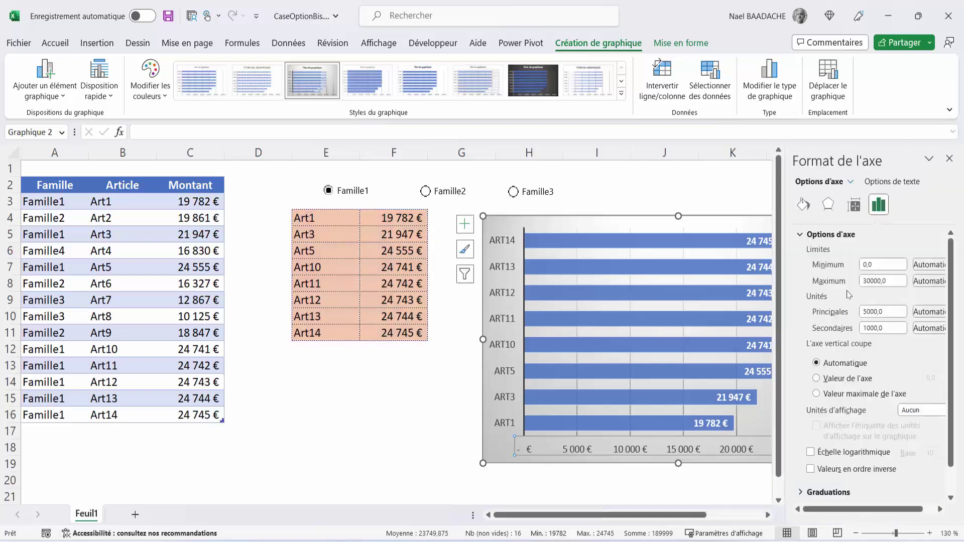
pyautogui.moveTo(882, 263); pyautogui.dragTo(861, 268)
pyautogui.click(376, 438)
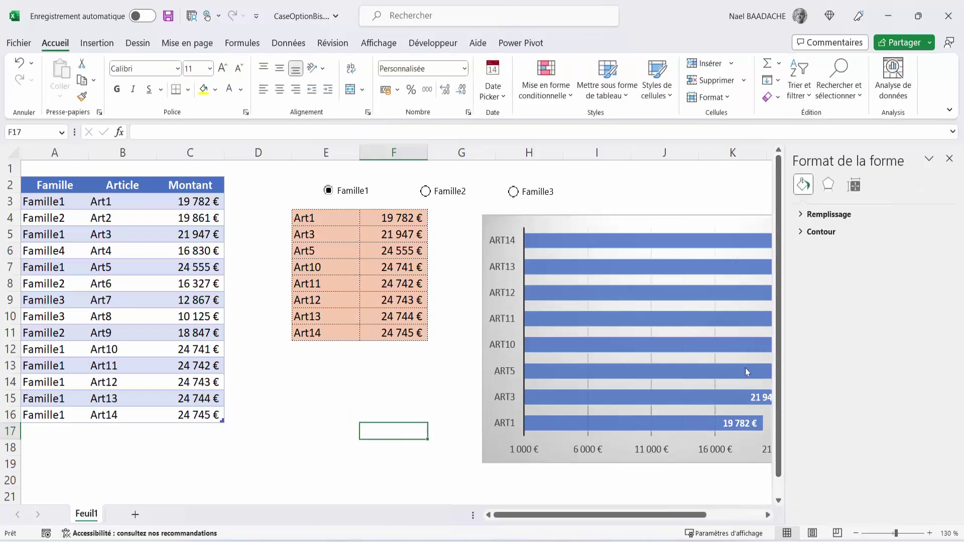
pyautogui.click(949, 160)
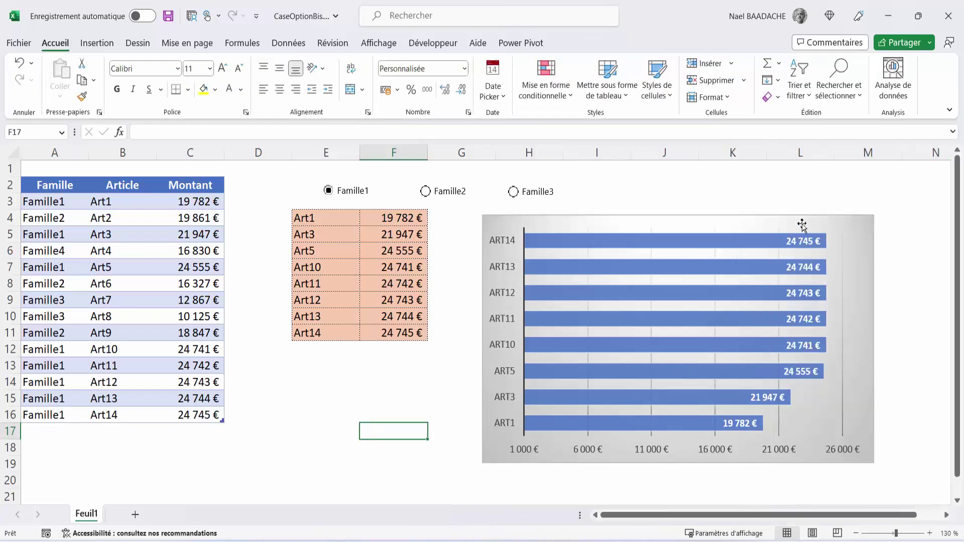
pyautogui.click(426, 193)
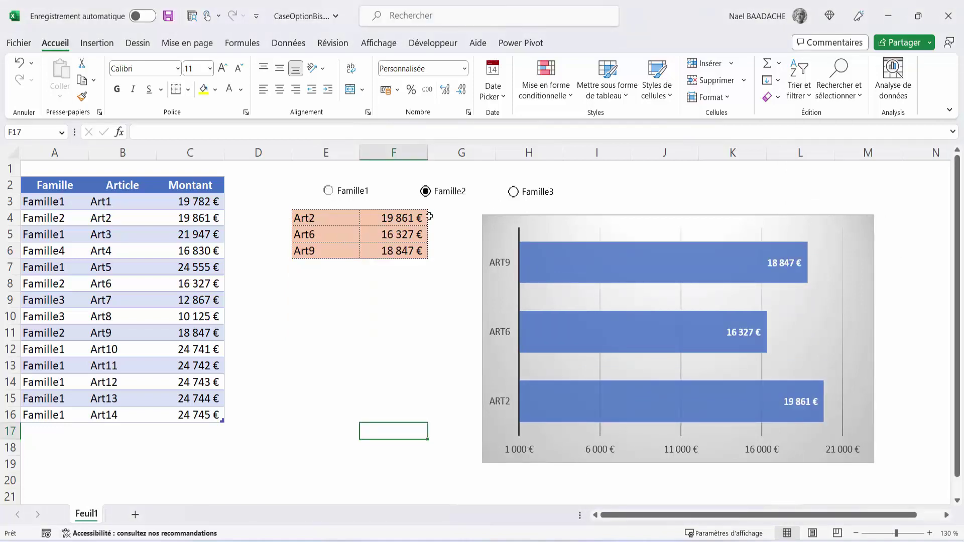
pyautogui.click(514, 192)
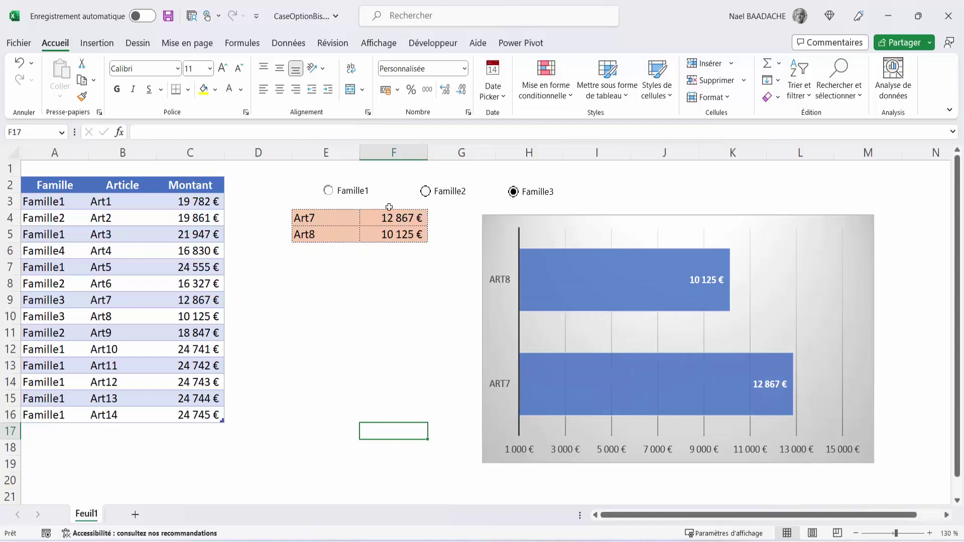
pyautogui.click(328, 192)
pyautogui.click(330, 386)
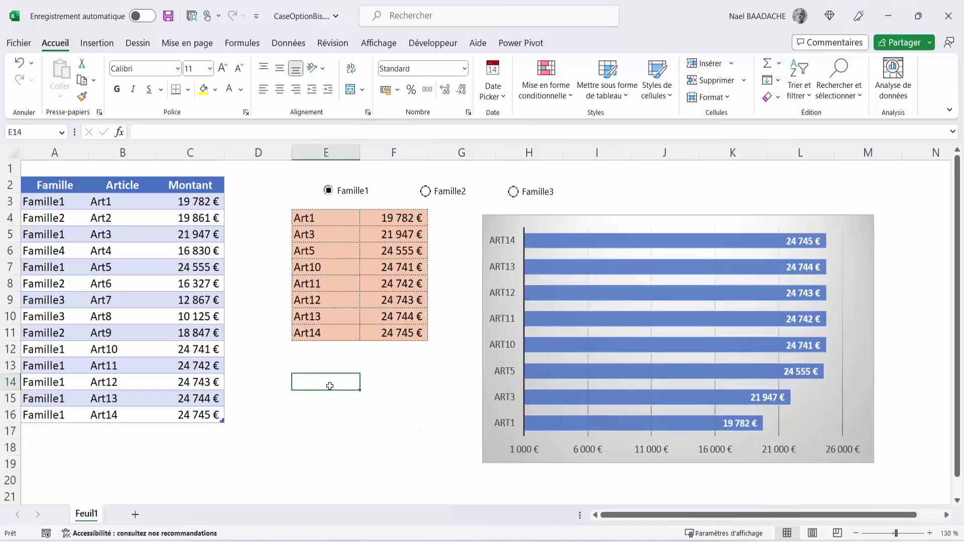